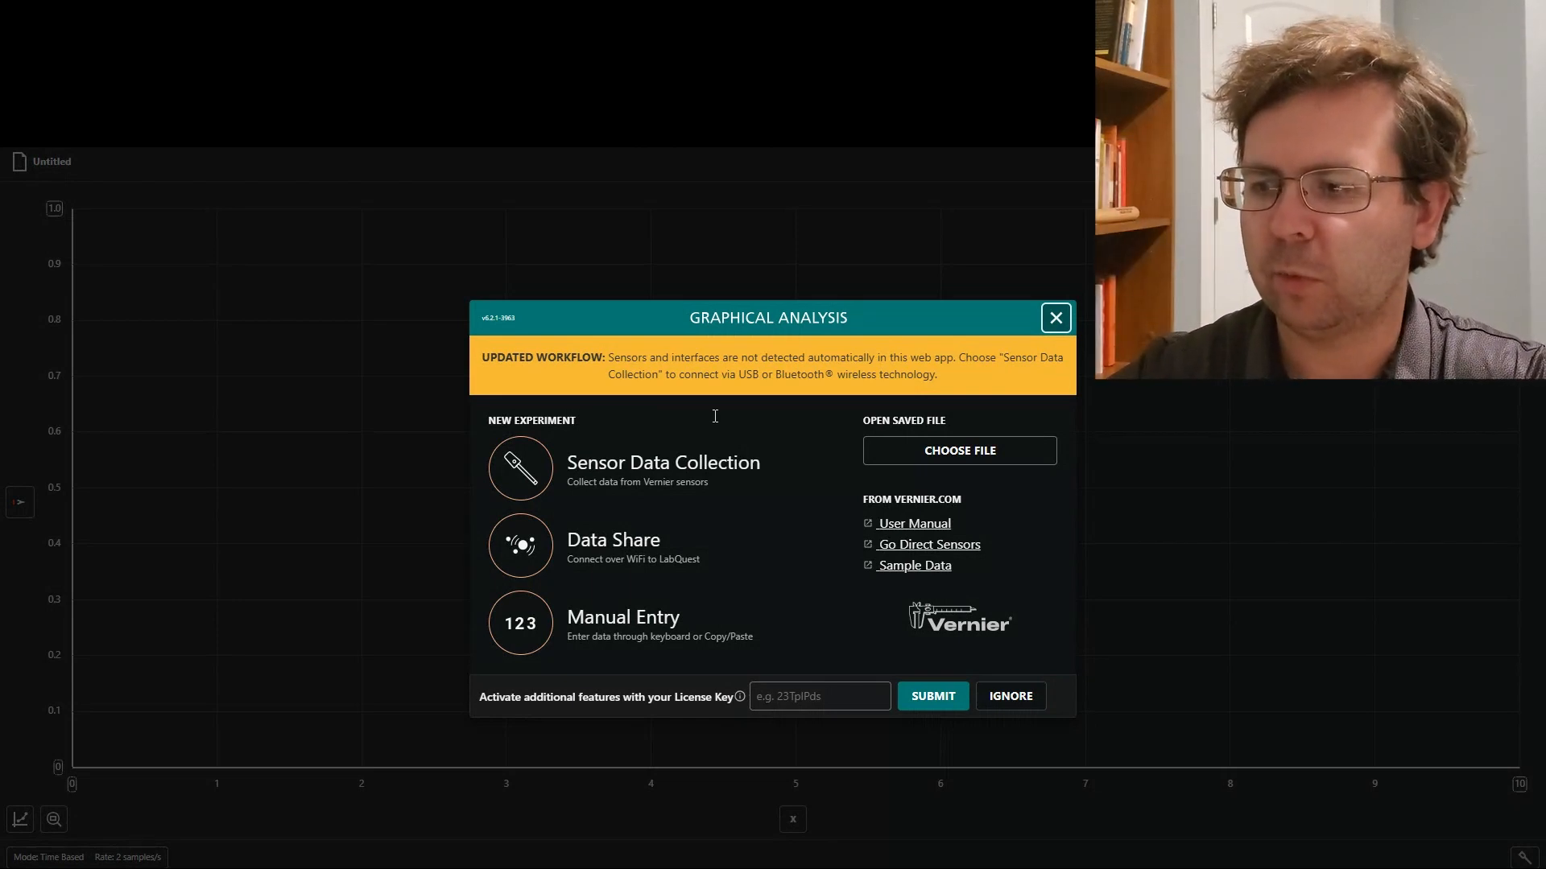
Start a sensor data collection experiment and connect the Go! Motion detector over USB.
left_click(708, 465)
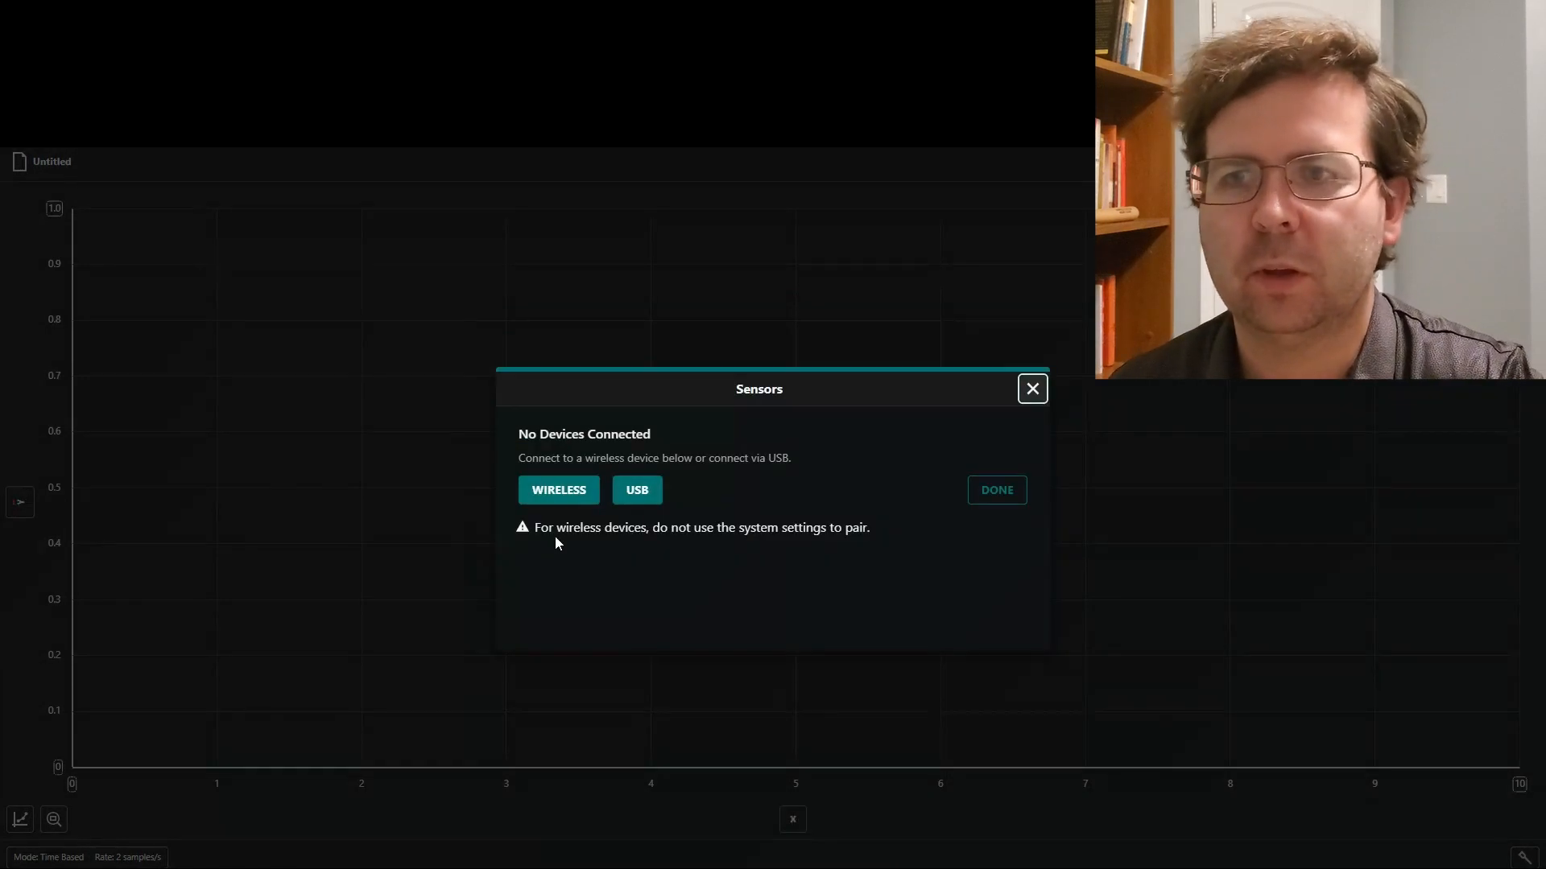
left_click(637, 493)
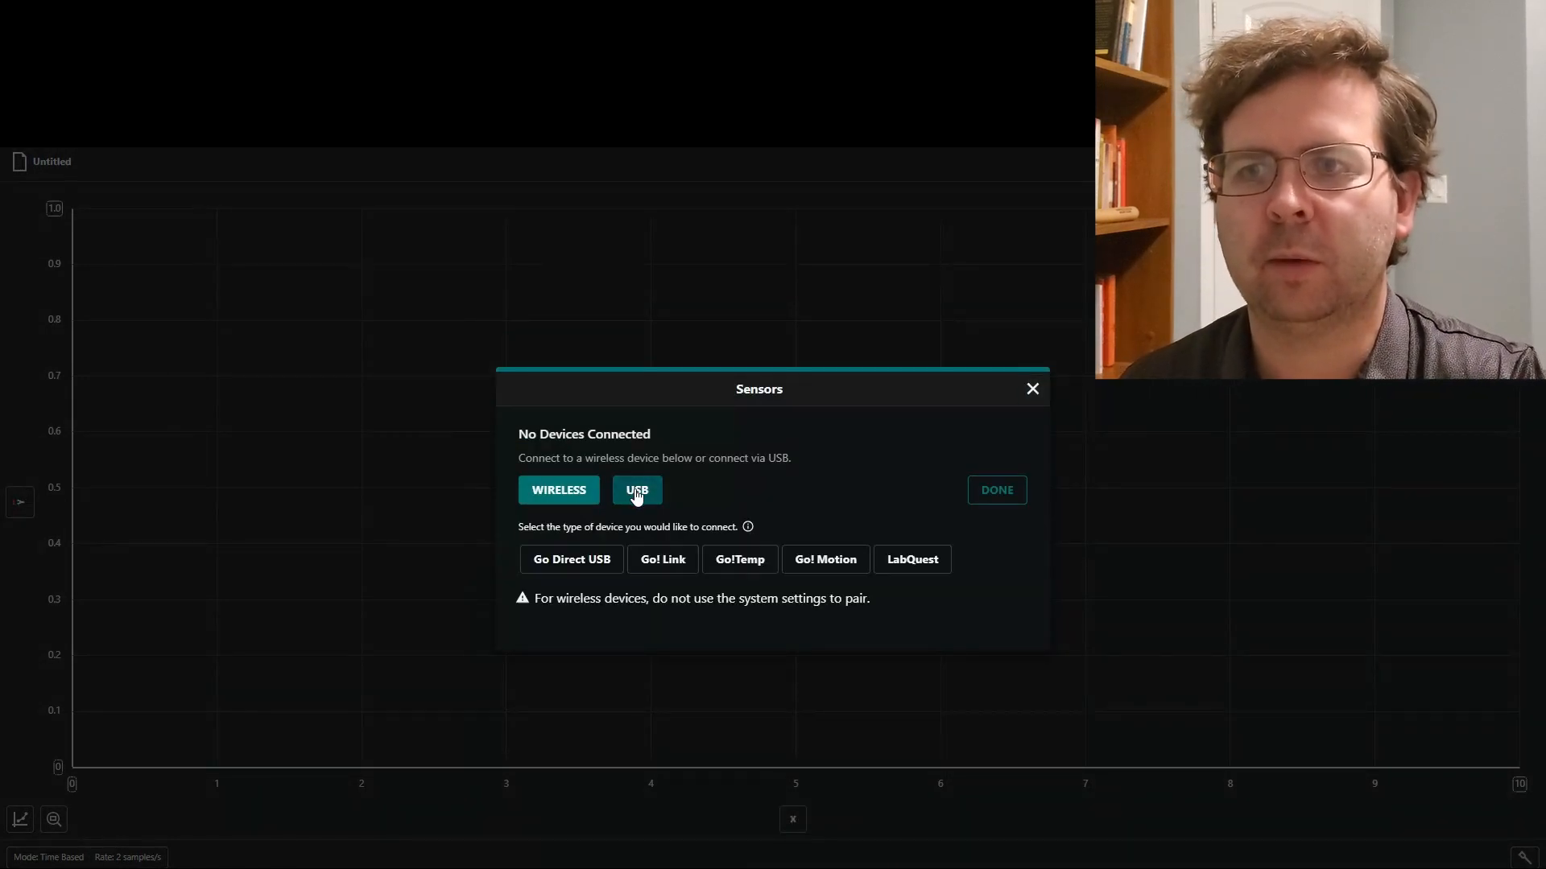
left_click(841, 559)
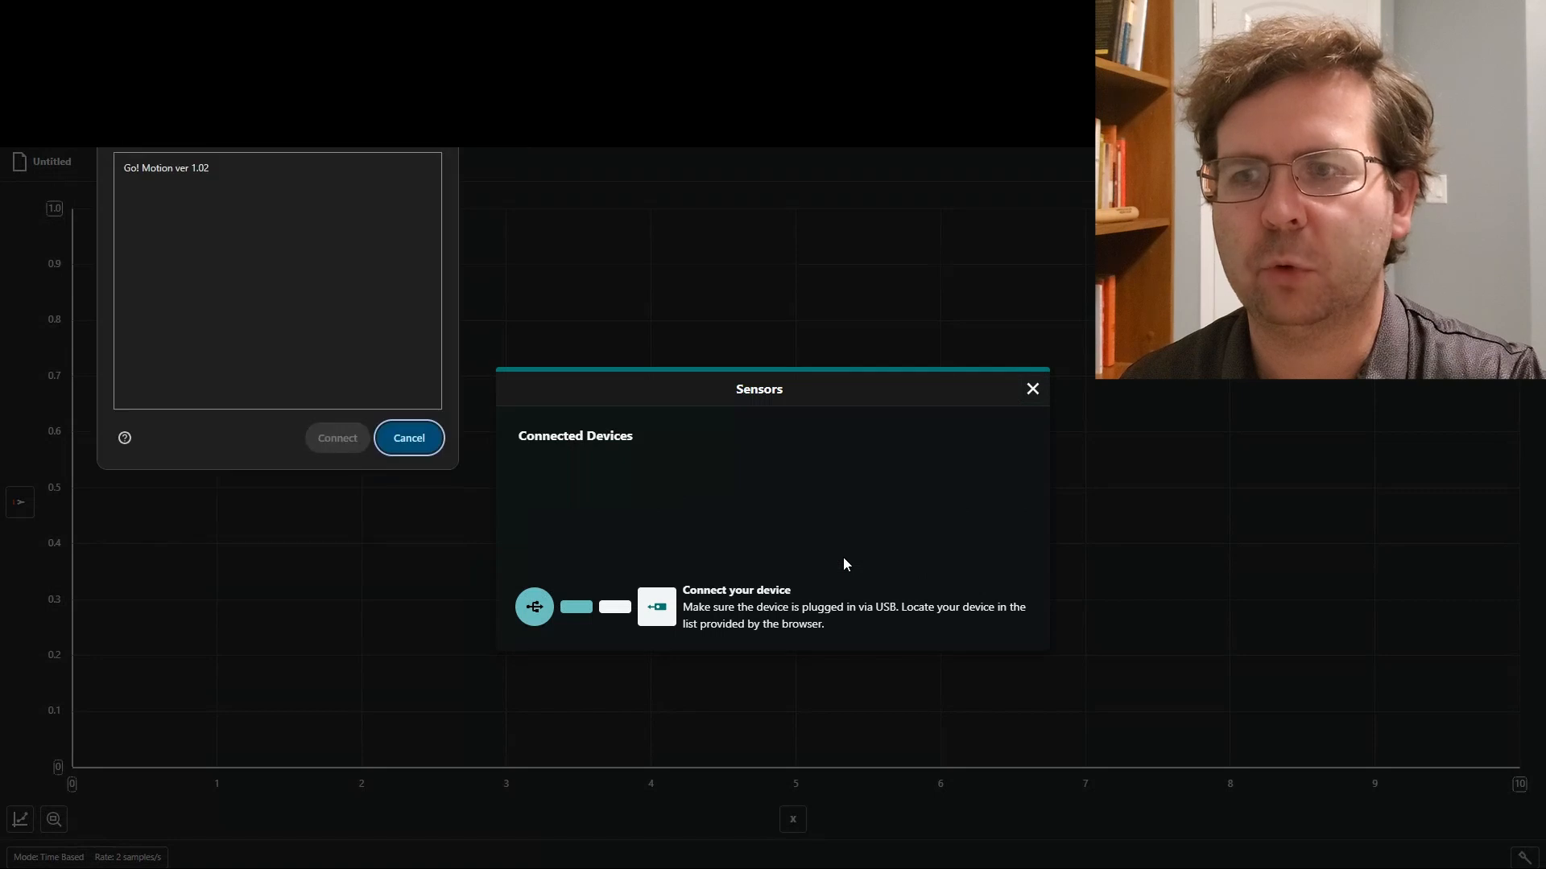
left_click(134, 167)
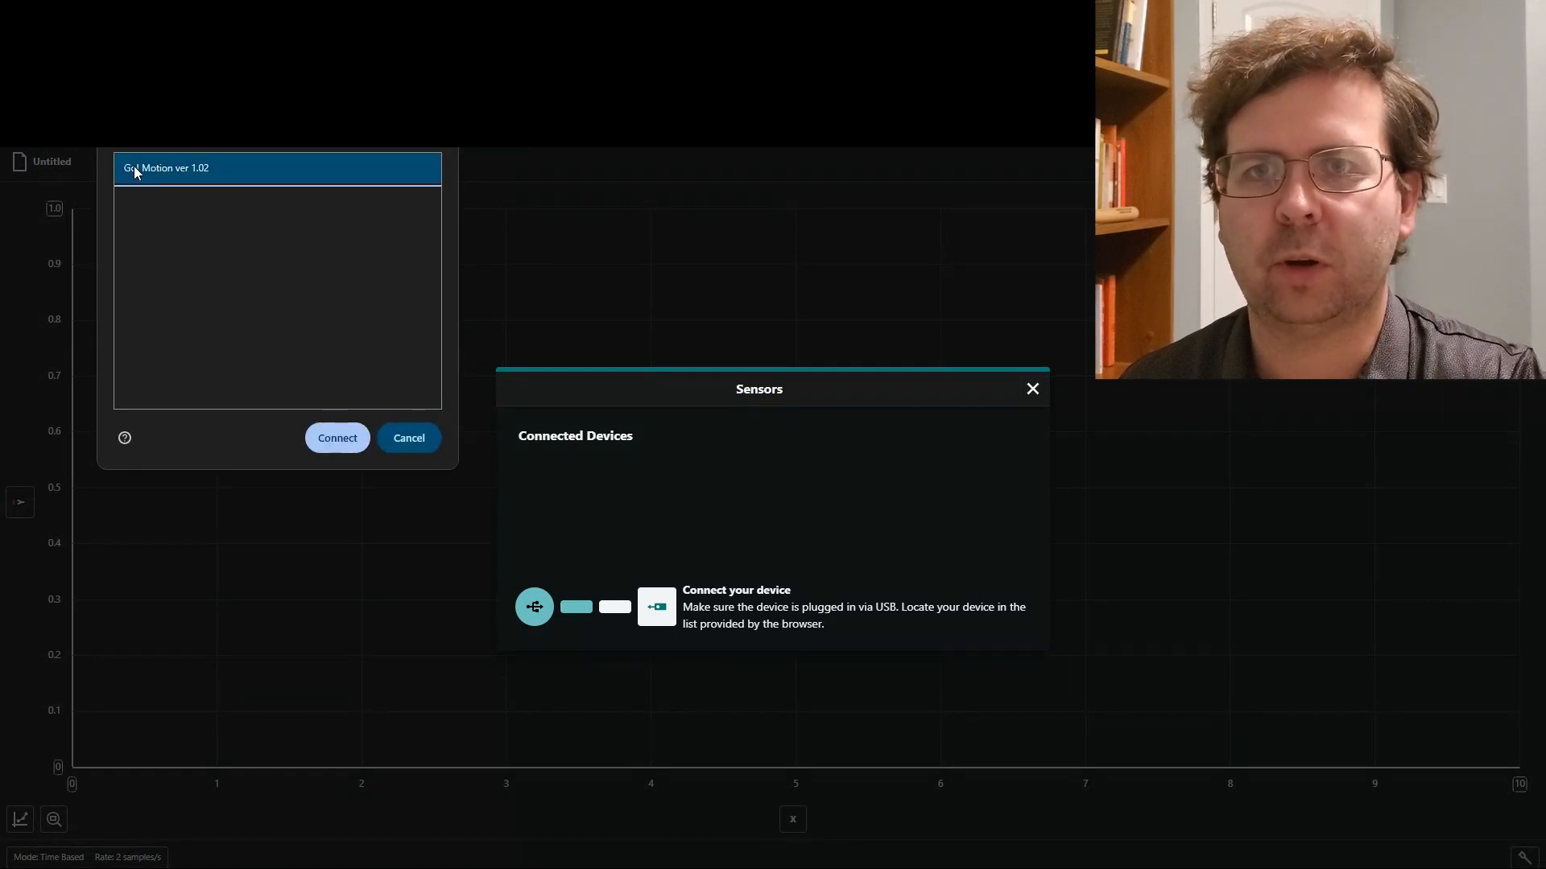
left_click(337, 437)
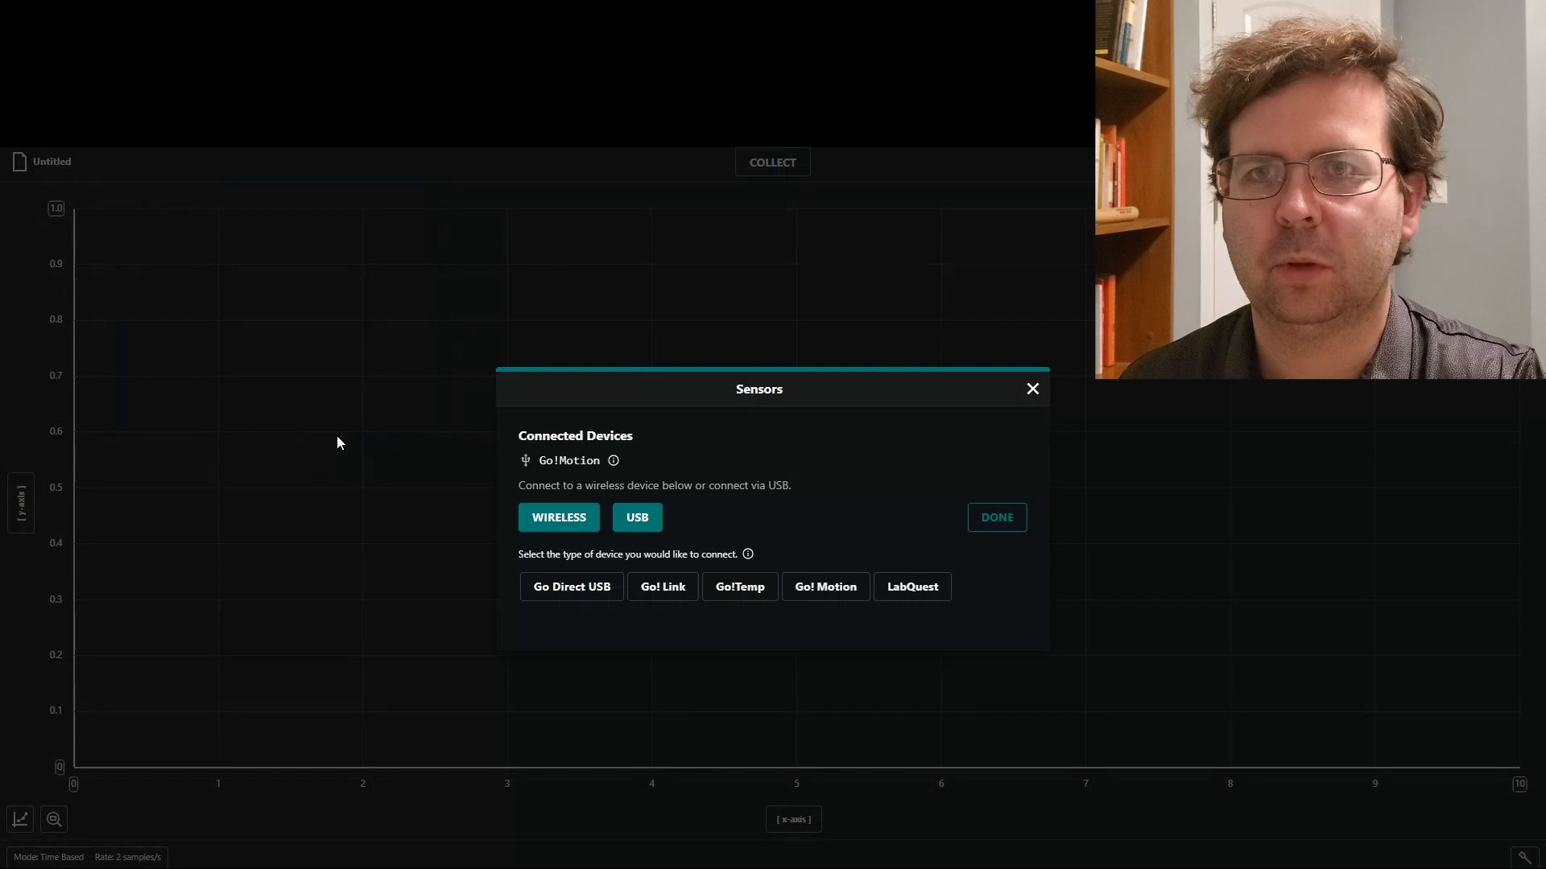
left_click(998, 520)
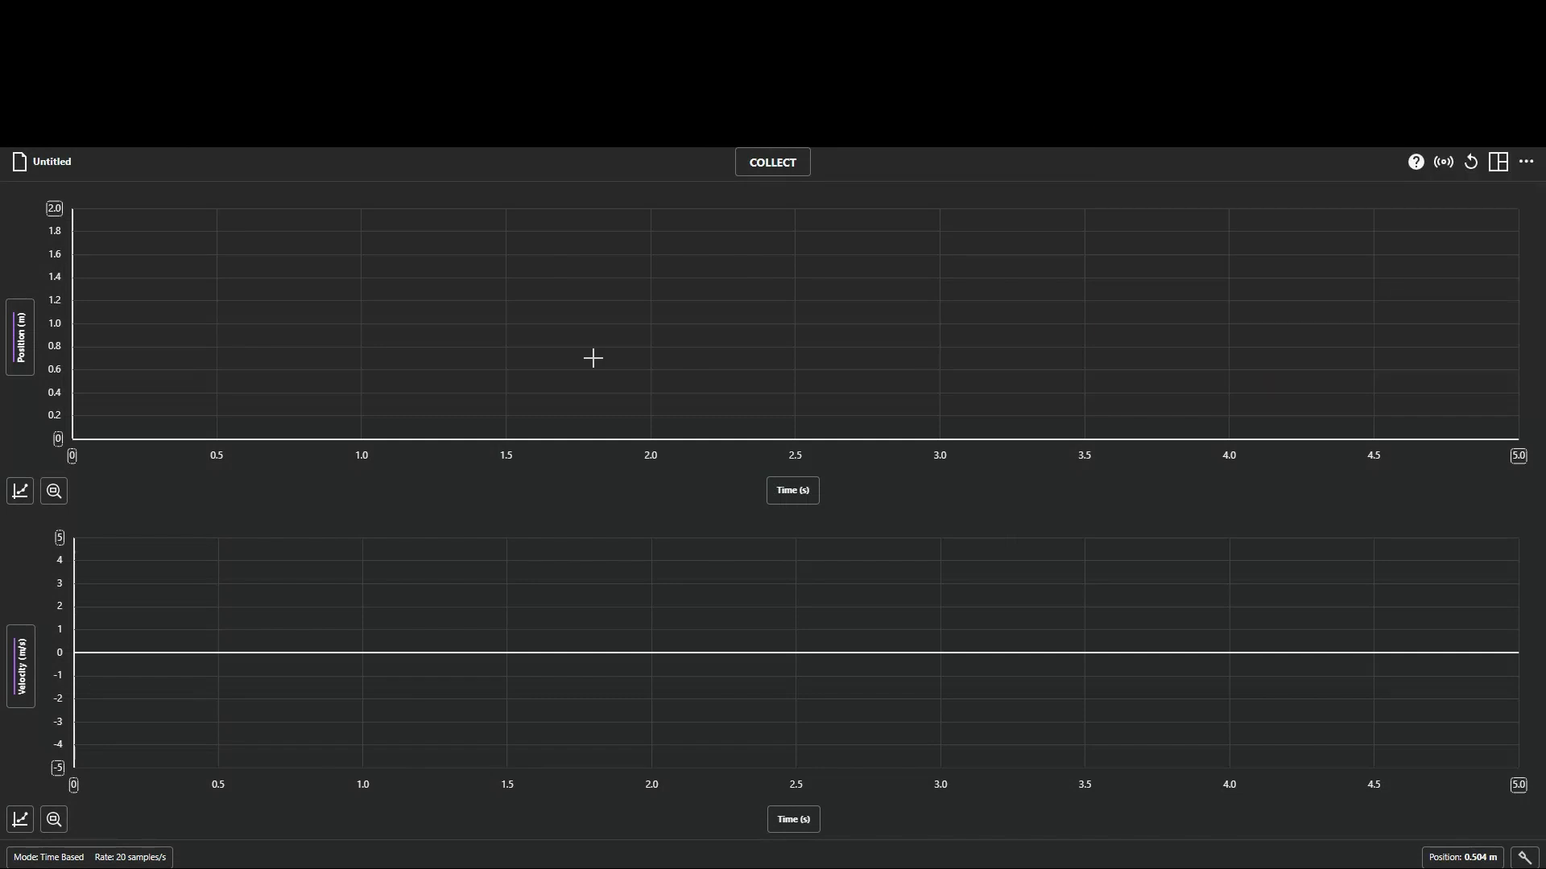
Set the graph layout to 3 Graphs.
left_click(1498, 162)
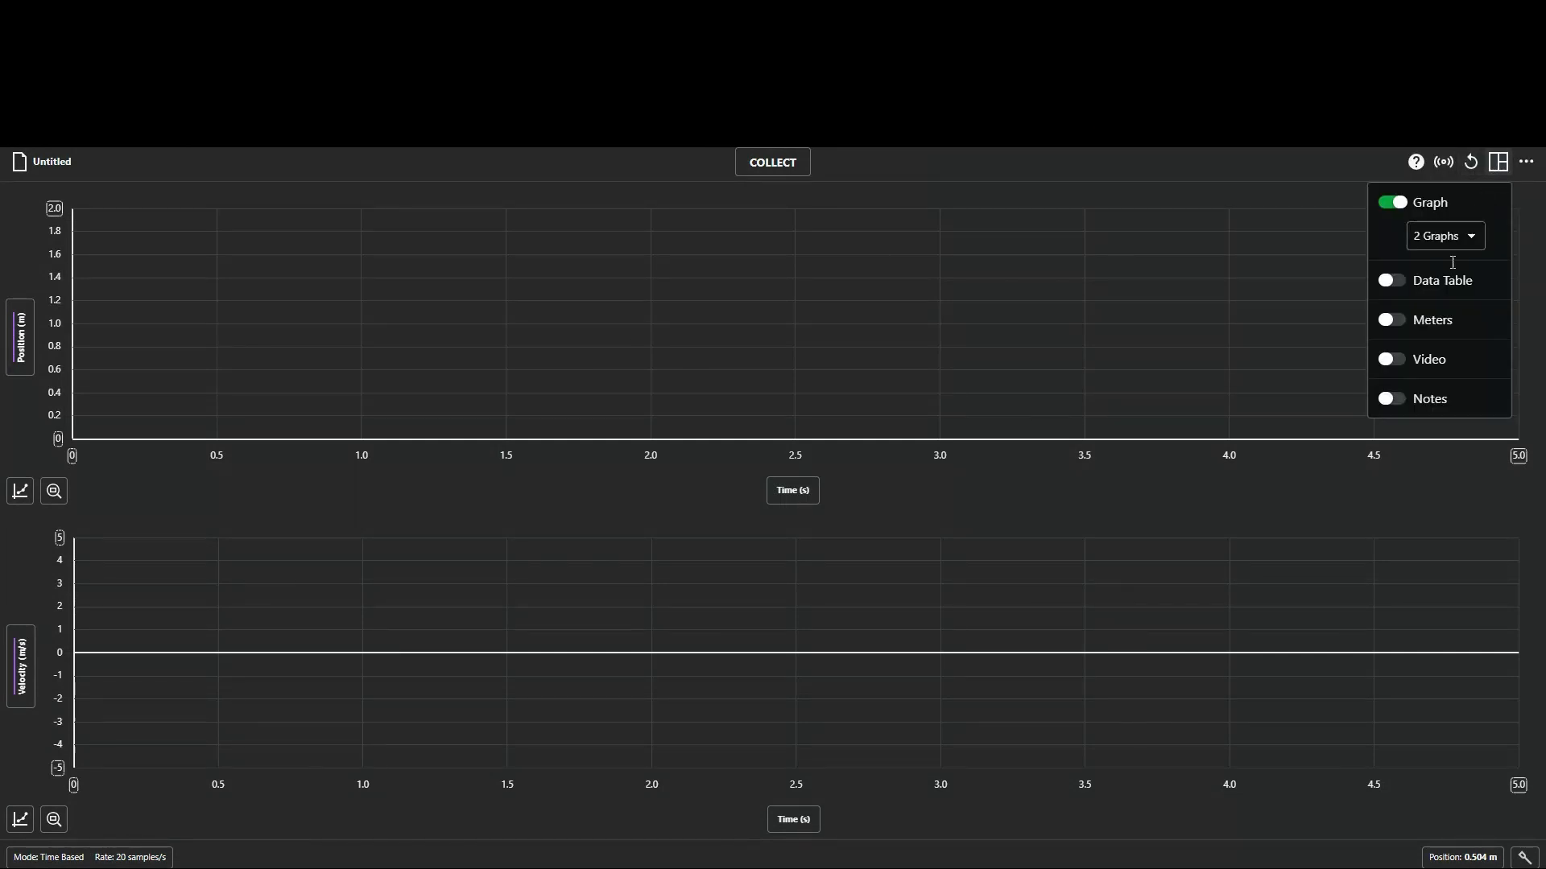
left_click(1454, 242)
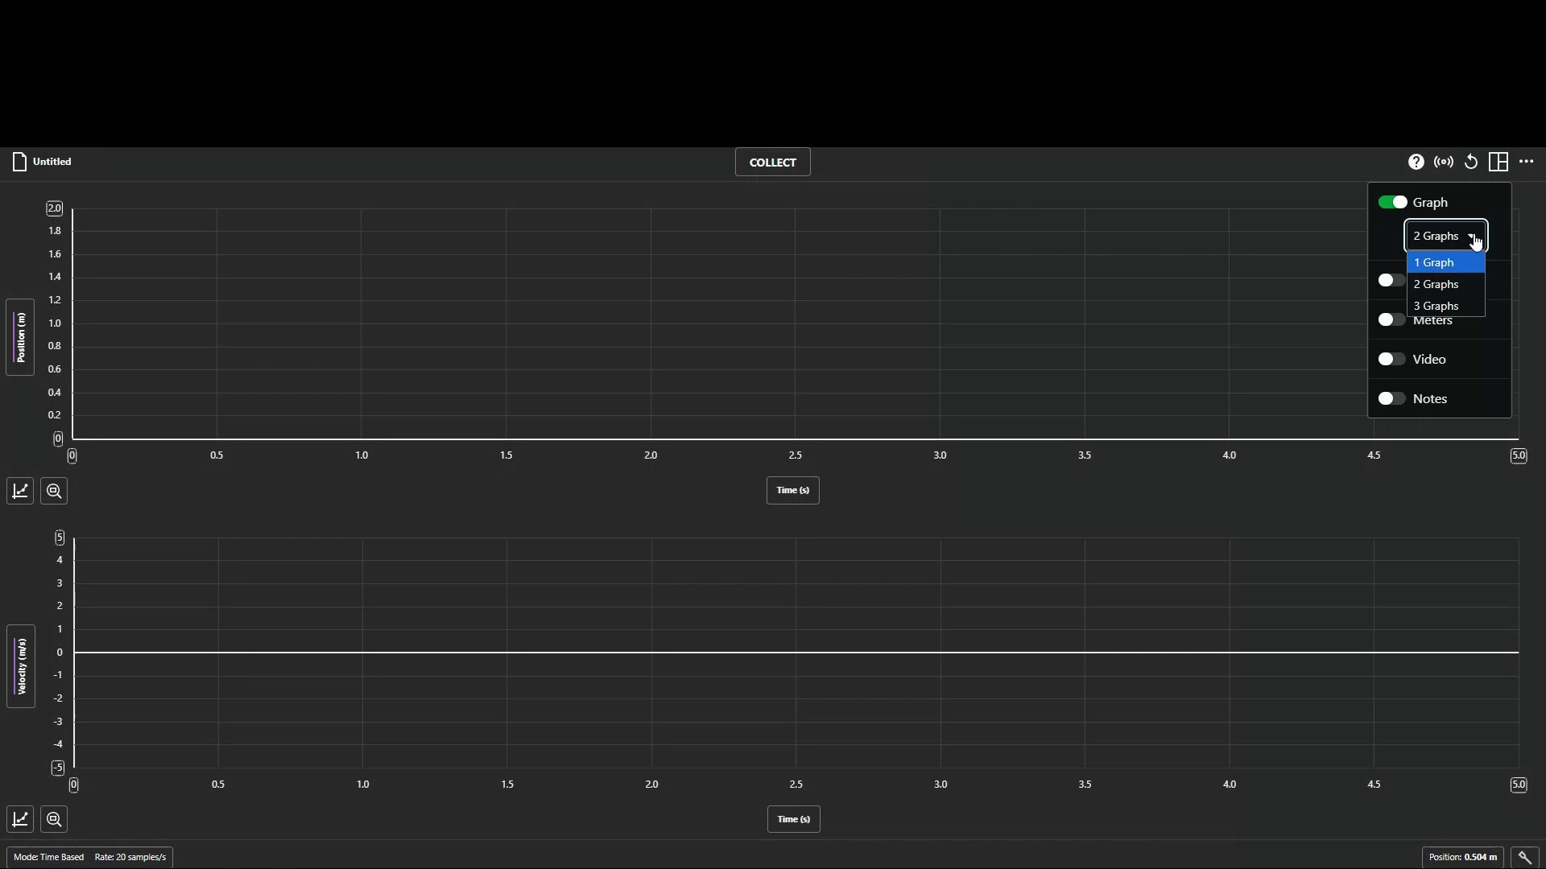
left_click(1502, 162)
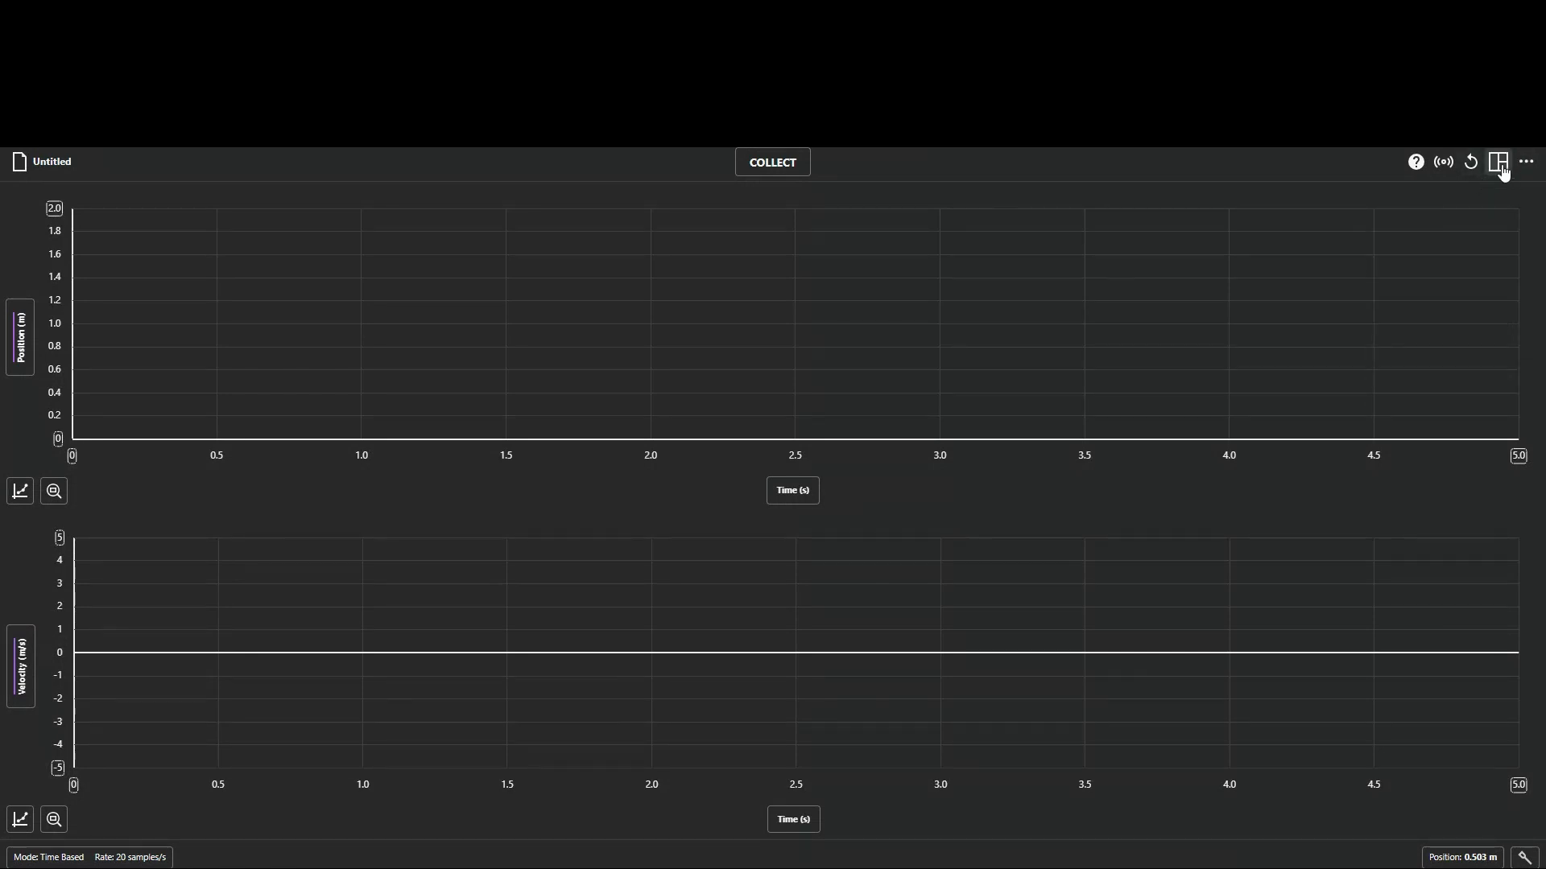
left_click(1502, 169)
left_click(1448, 236)
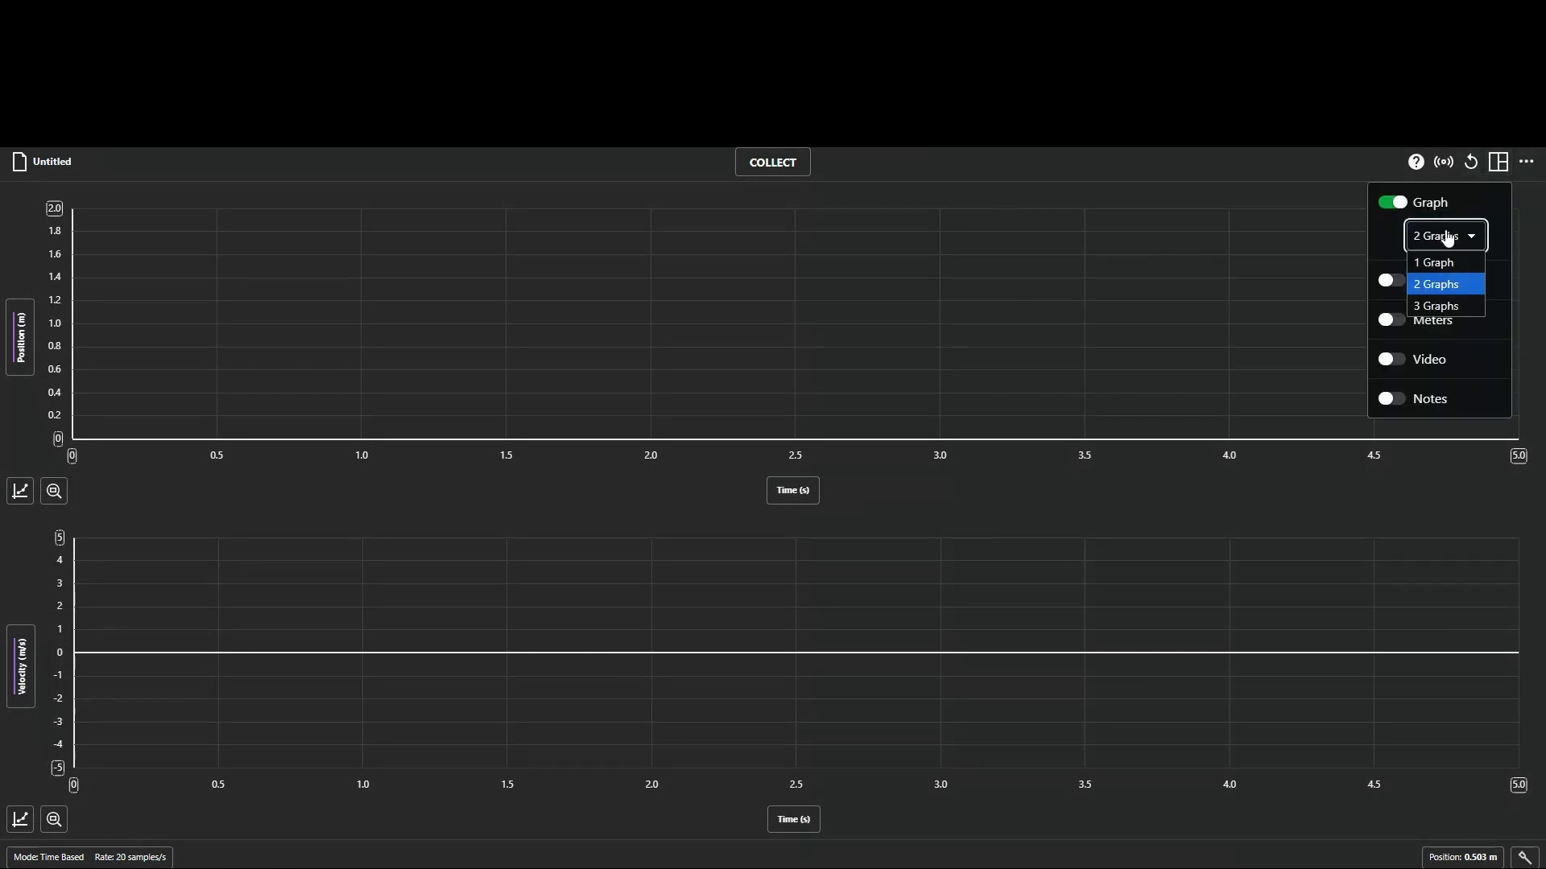
left_click(1452, 307)
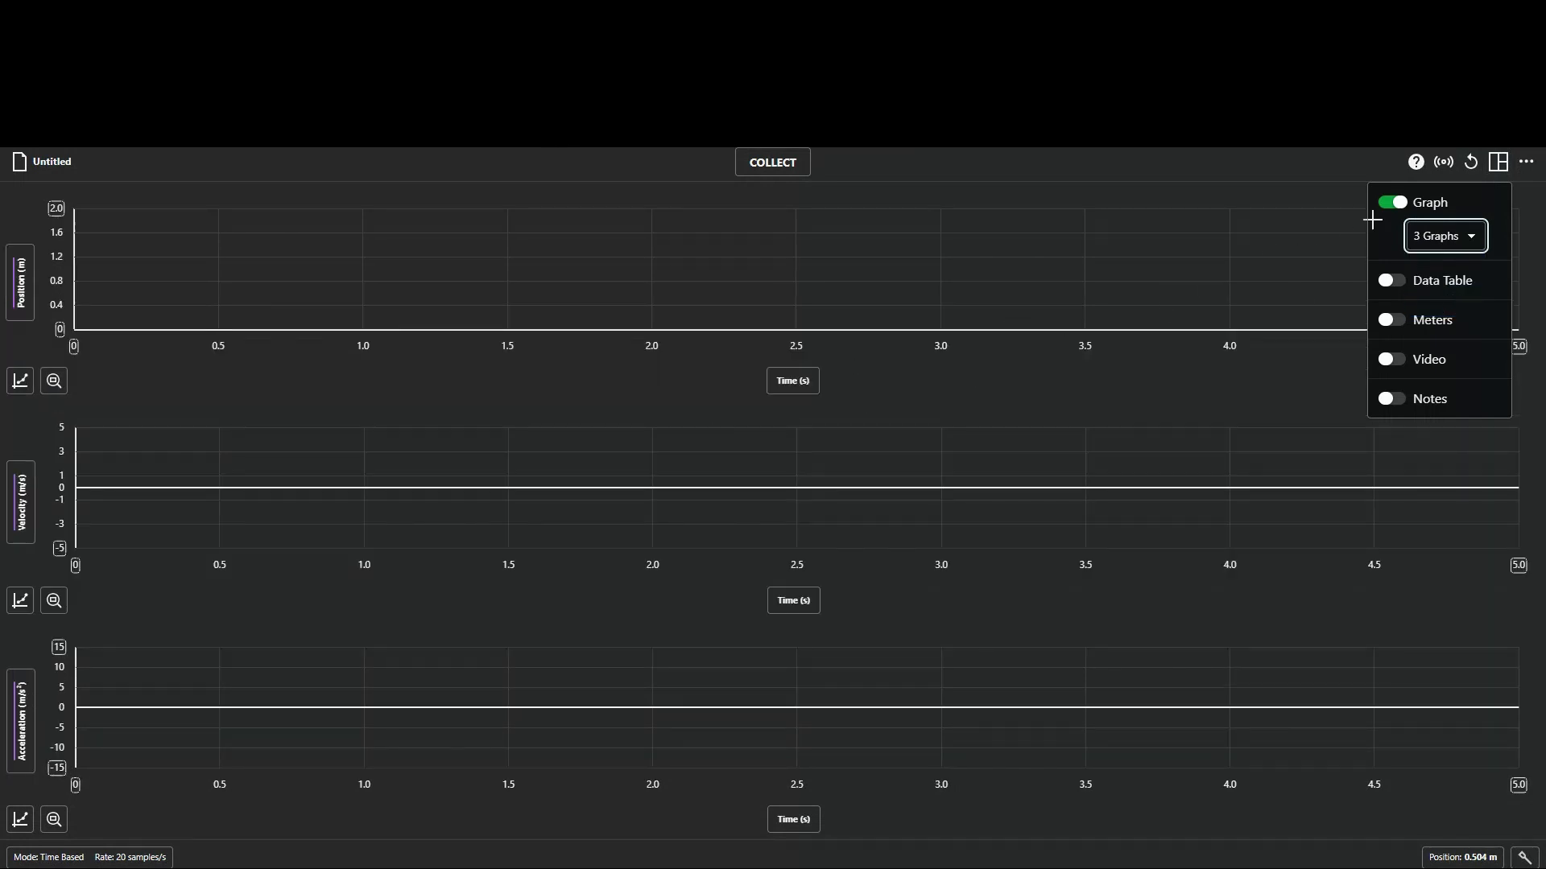
Switch the layout to 1 Graph so that only position versus time is plotted.
left_click(1425, 241)
left_click(1433, 263)
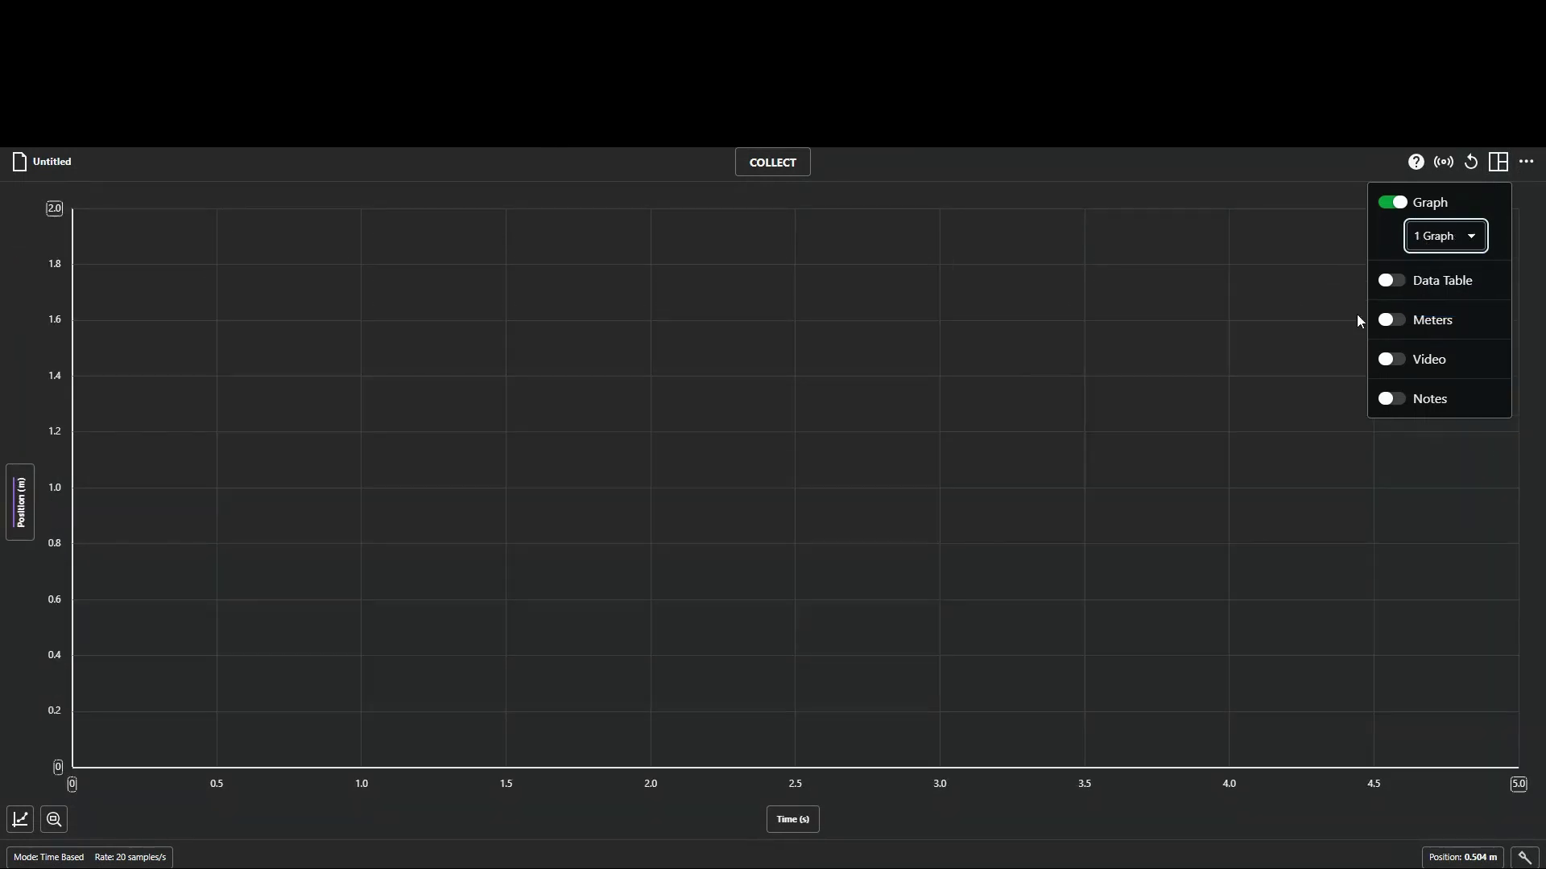
left_click(1166, 369)
Show the data table beside the graph and hide it again, and remove the vertical marker from the graph.
left_click(1498, 161)
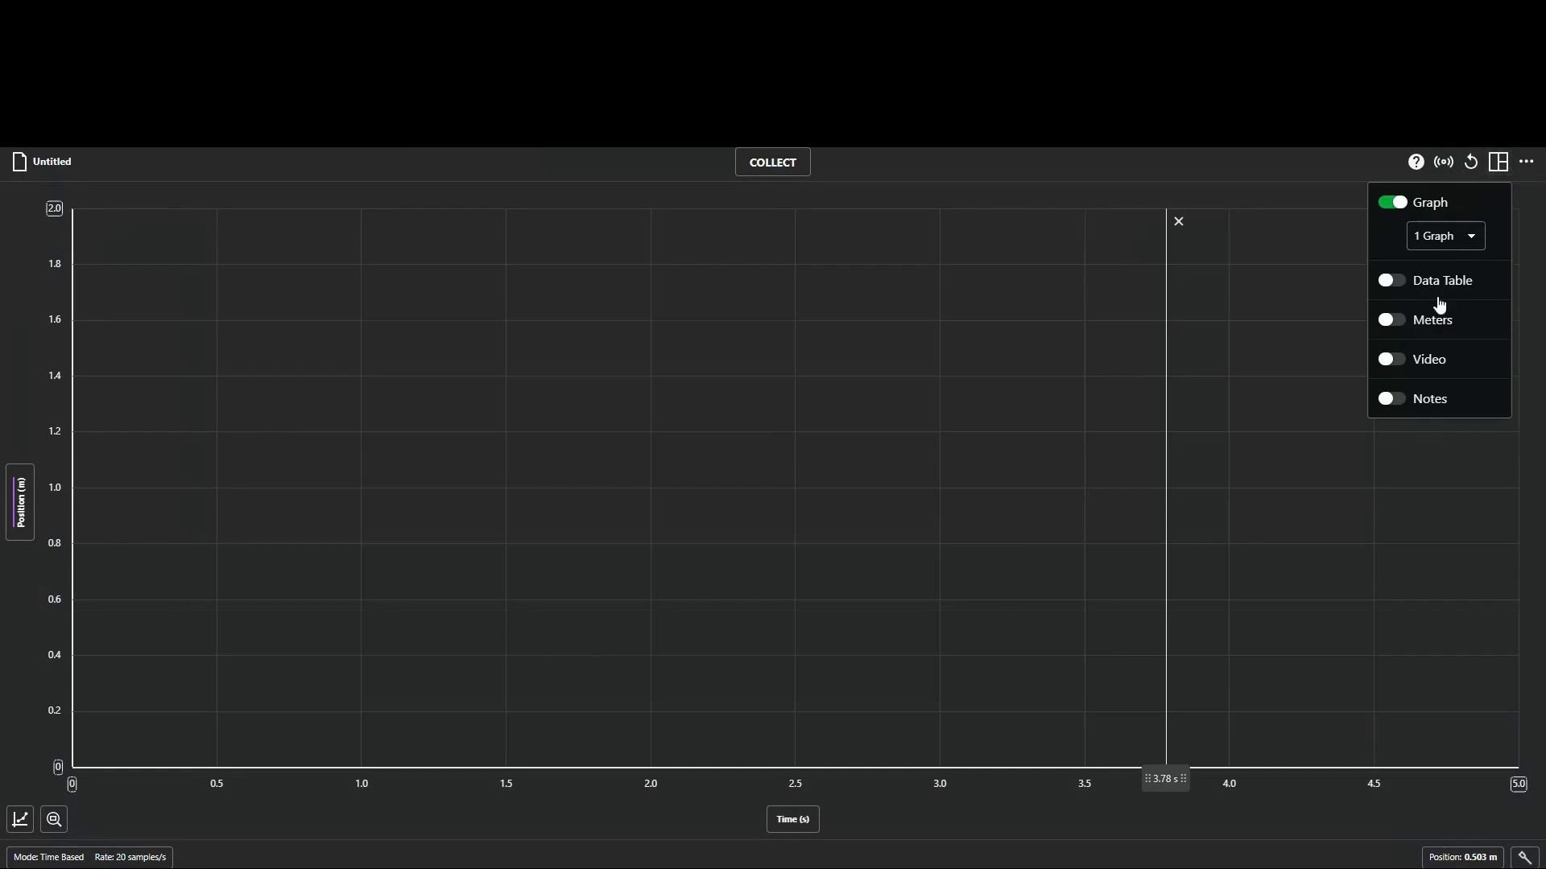
left_click(1393, 286)
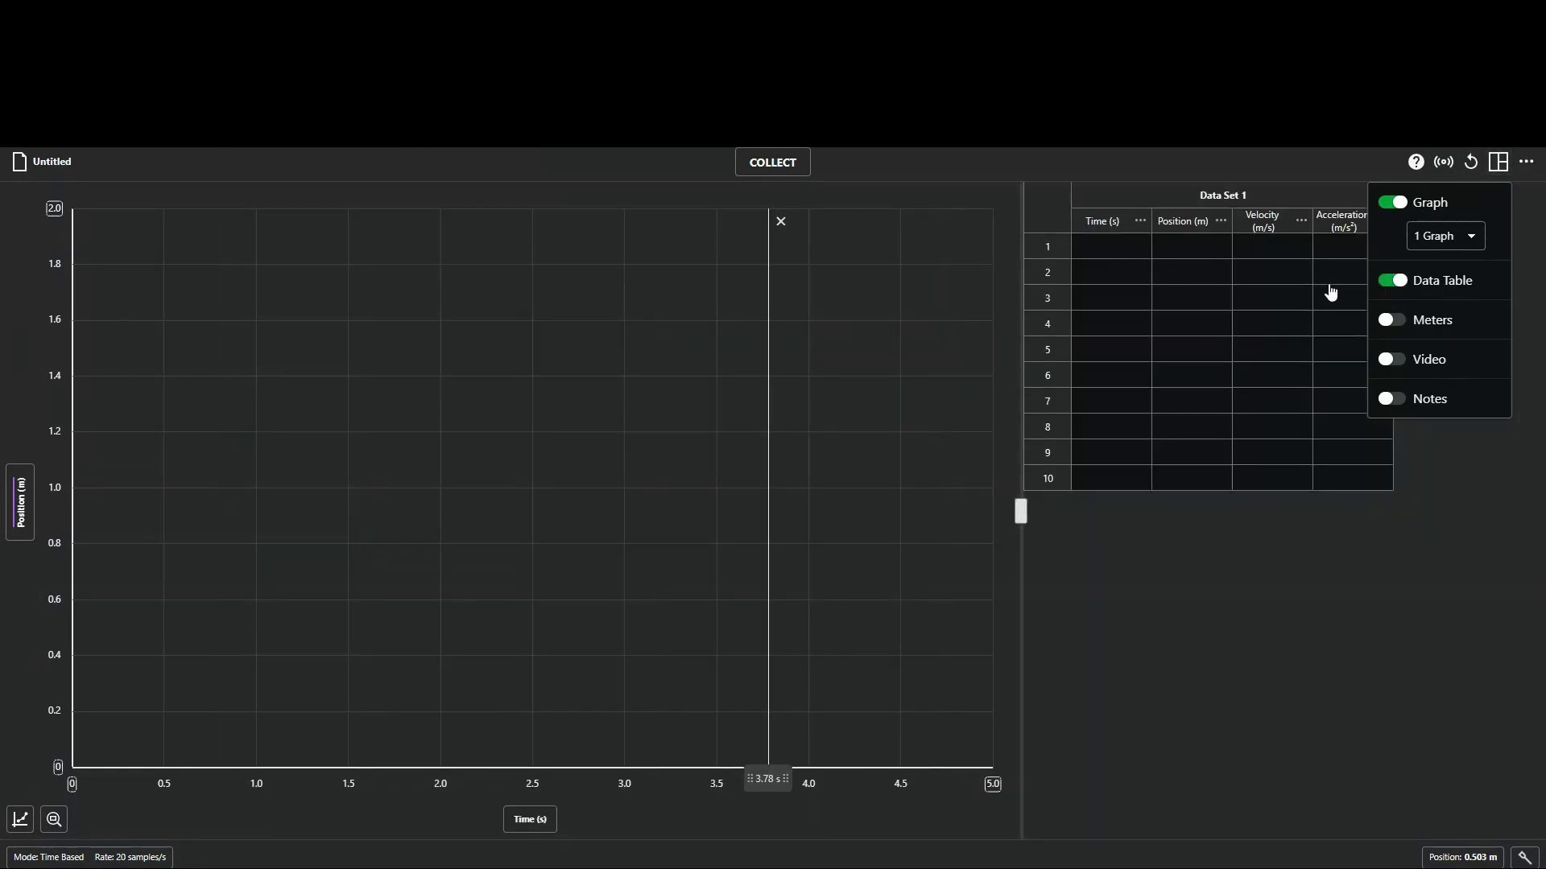
left_click(1393, 280)
left_click(1498, 162)
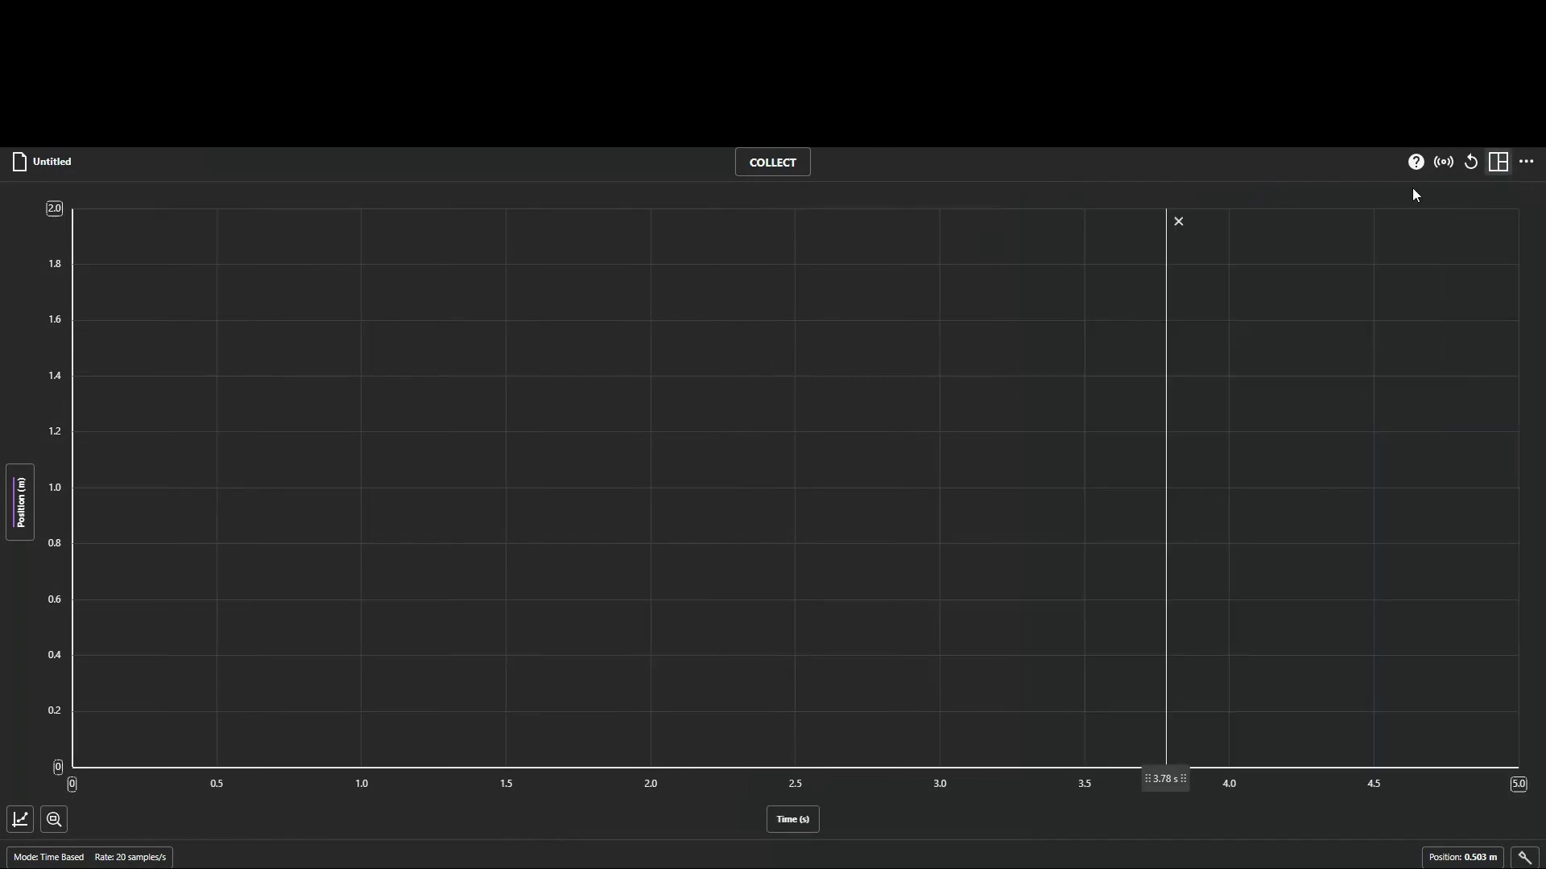
left_click(1178, 223)
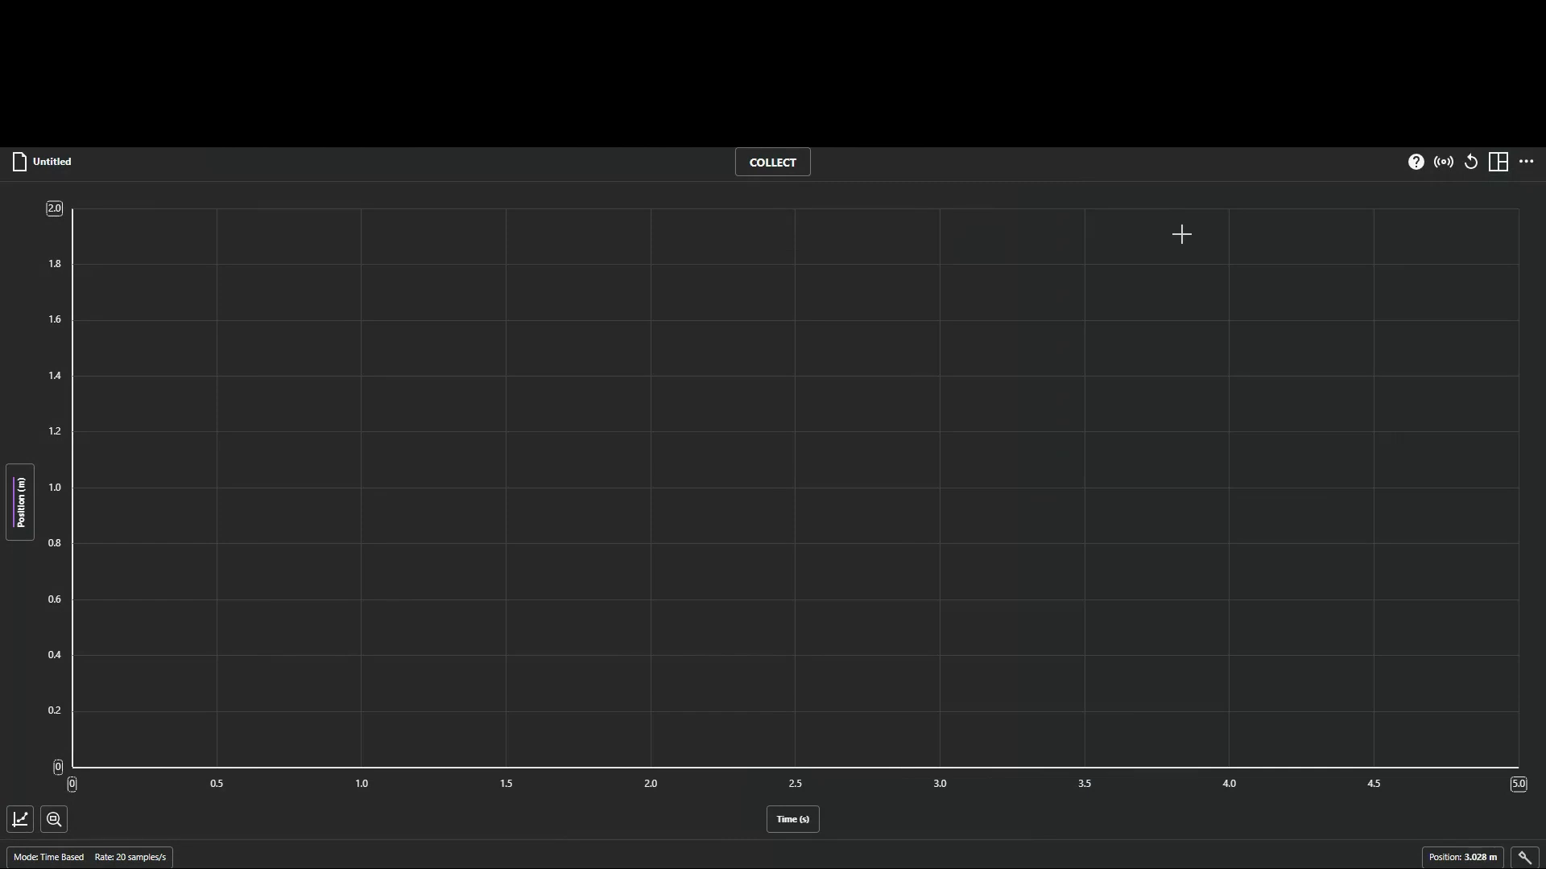
Collect a run of position data with the motion detector and zoom the graph to all data.
left_click(754, 173)
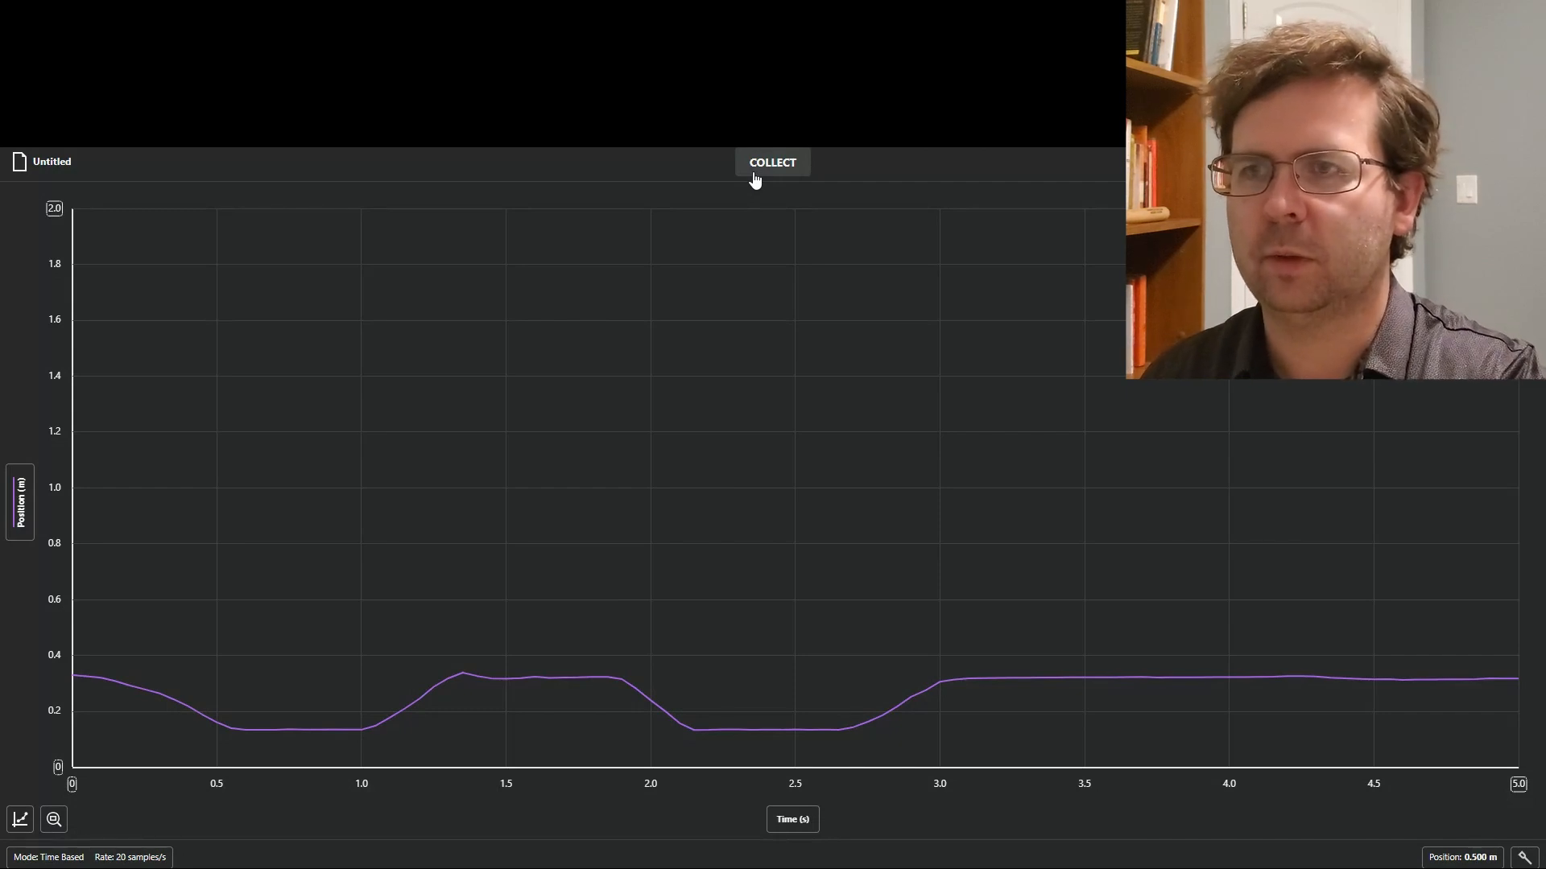
left_click(54, 820)
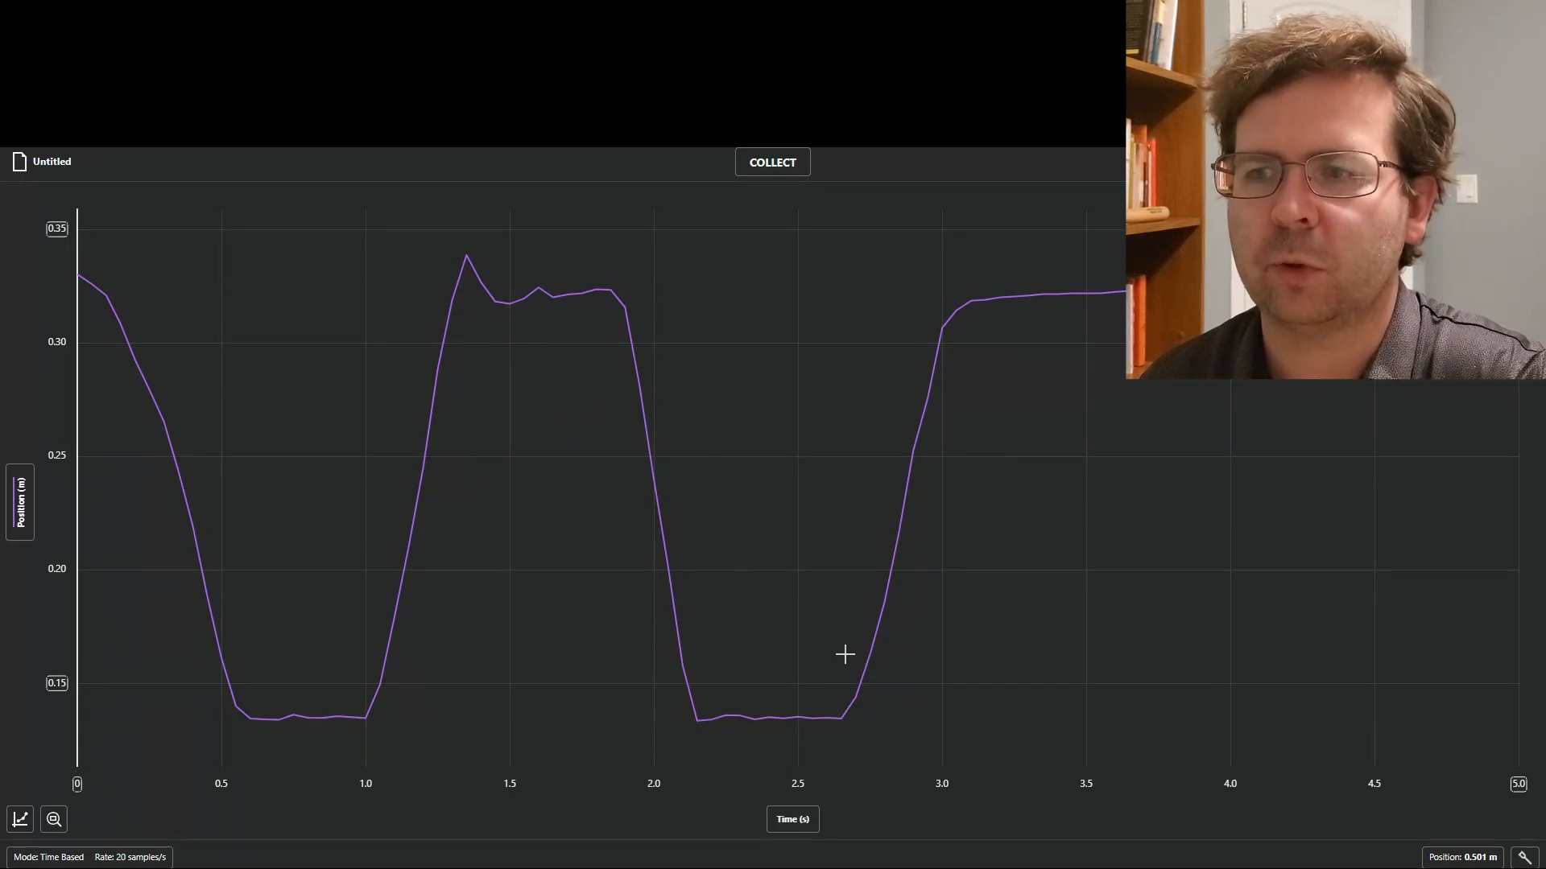
Apply a linear curve fit to the last rising section of the position graph, from 2.70 to 3.00 s.
left_click_drag(845, 653, 941, 597)
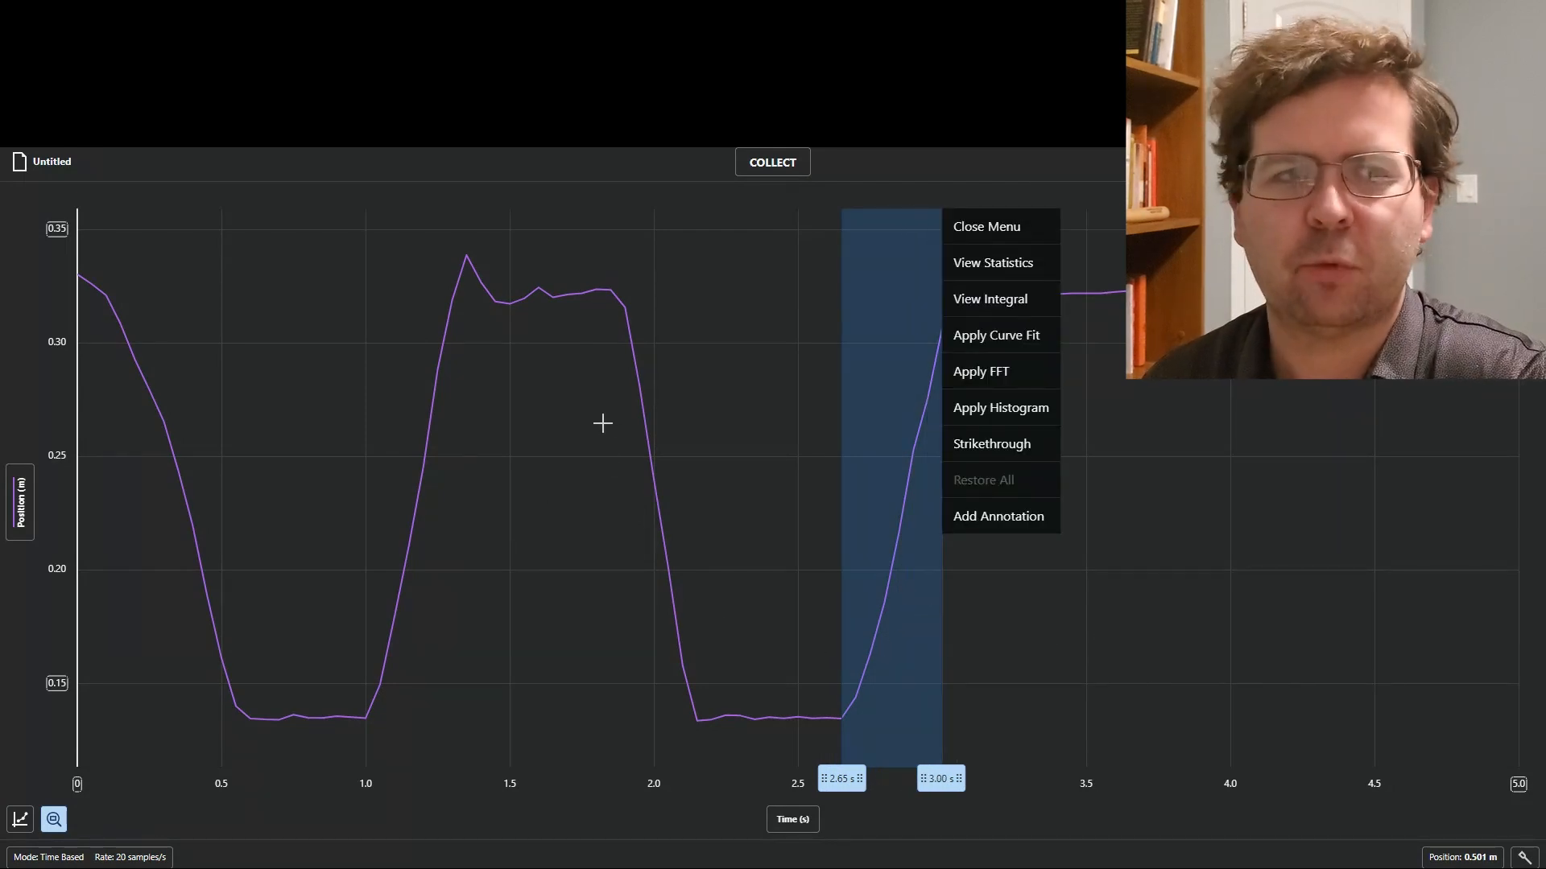
left_click_drag(610, 424, 697, 443)
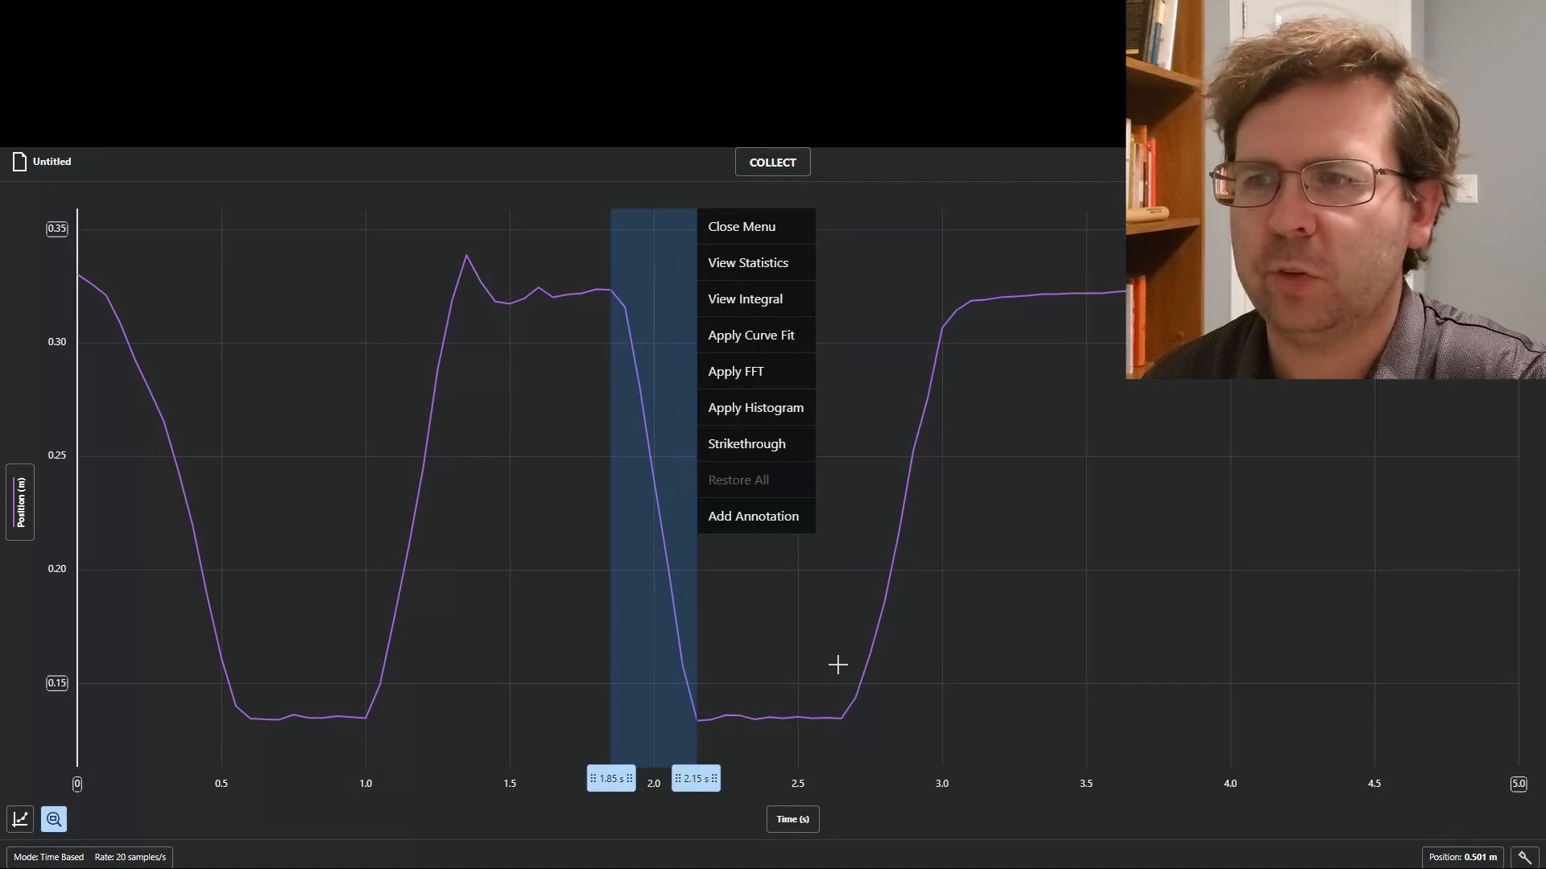
left_click_drag(853, 654, 942, 640)
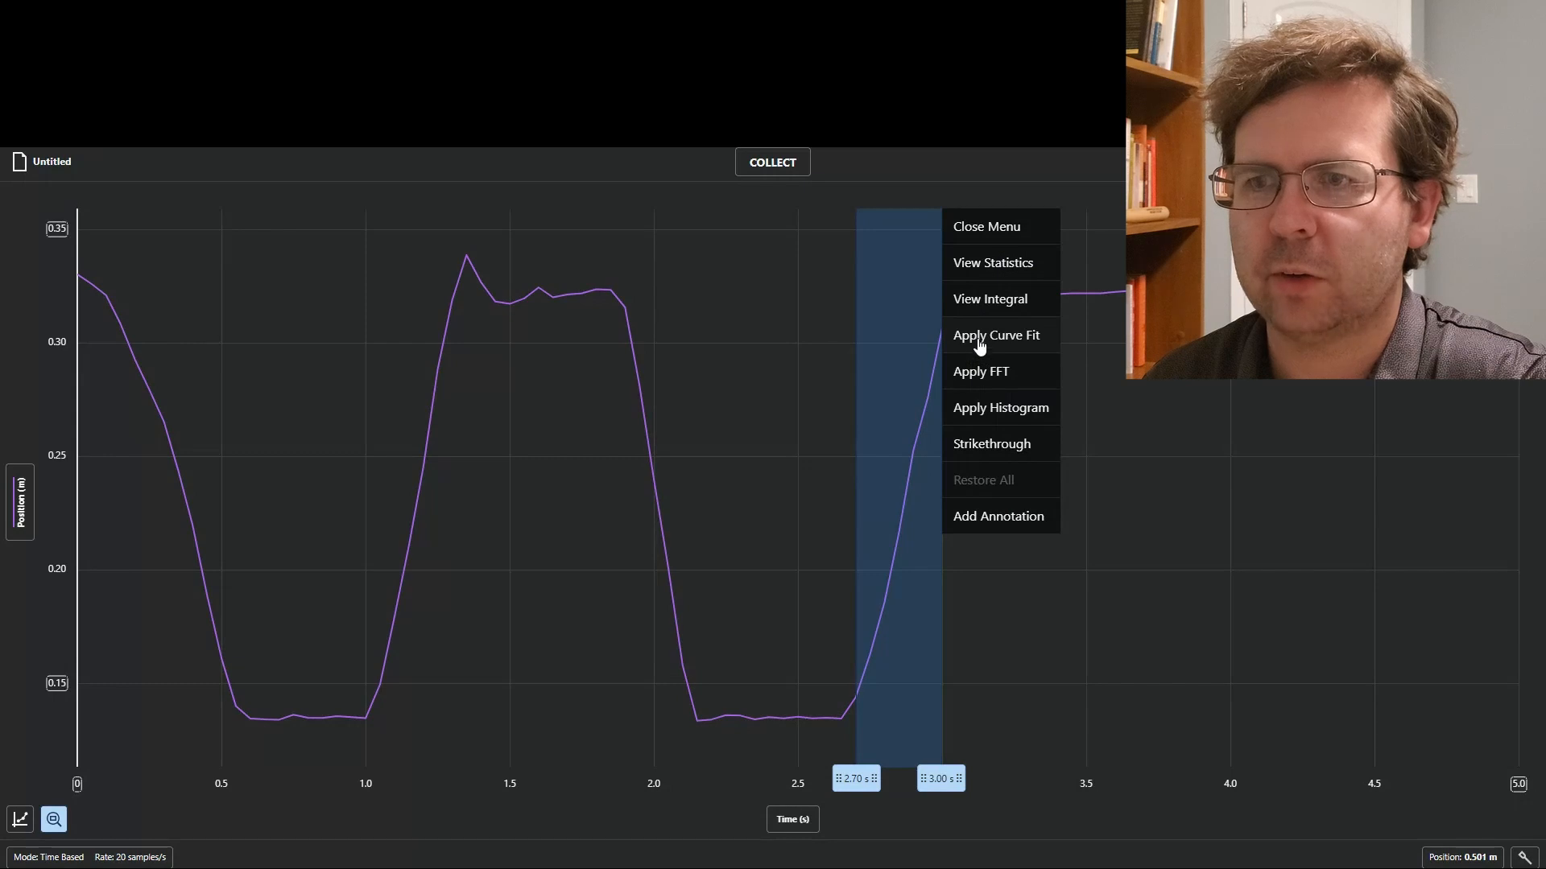
left_click(1035, 344)
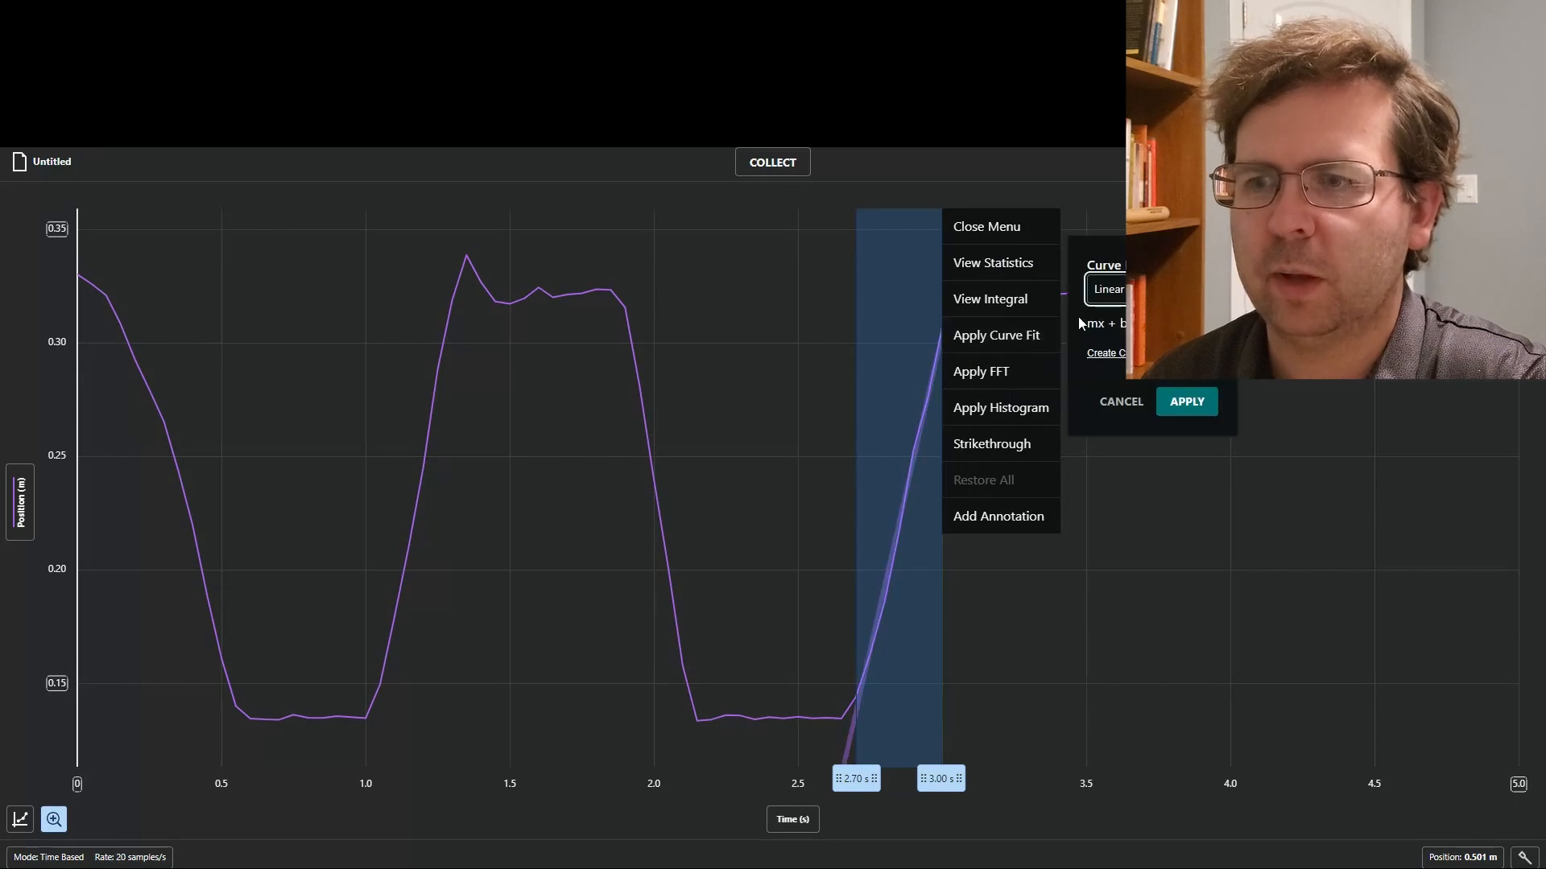
left_click(1185, 405)
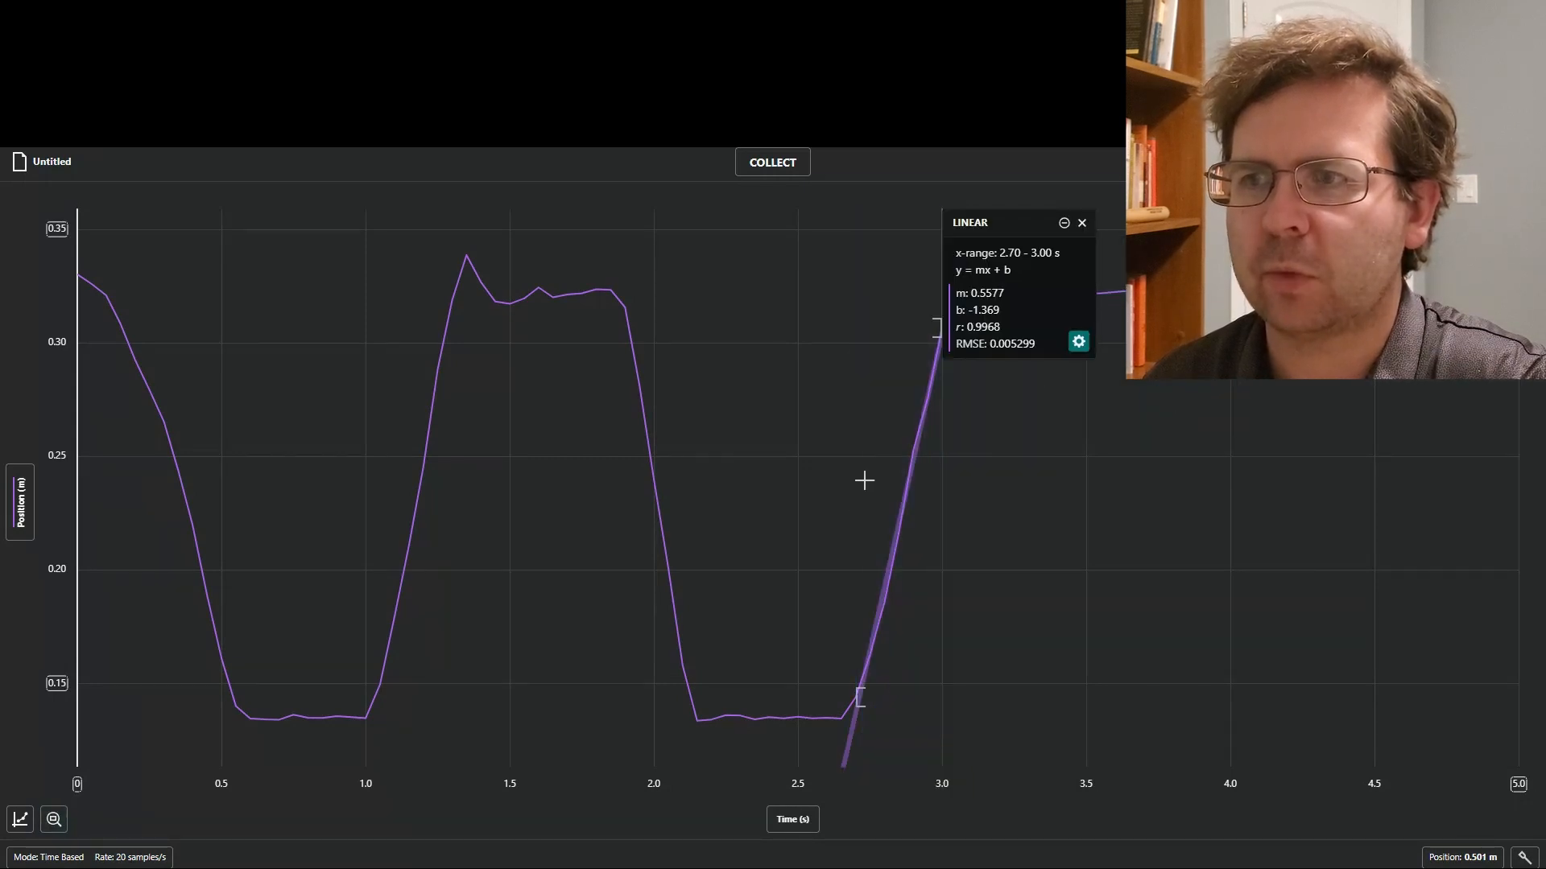
Move the linear fit results away from the curve, highlight the slope value m, and remove the fit.
mouse_move(1049, 290)
left_mouse_down()
mouse_move(1085, 340)
mouse_move(1048, 310)
left_mouse_up()
left_click_drag(1011, 219, 1177, 347)
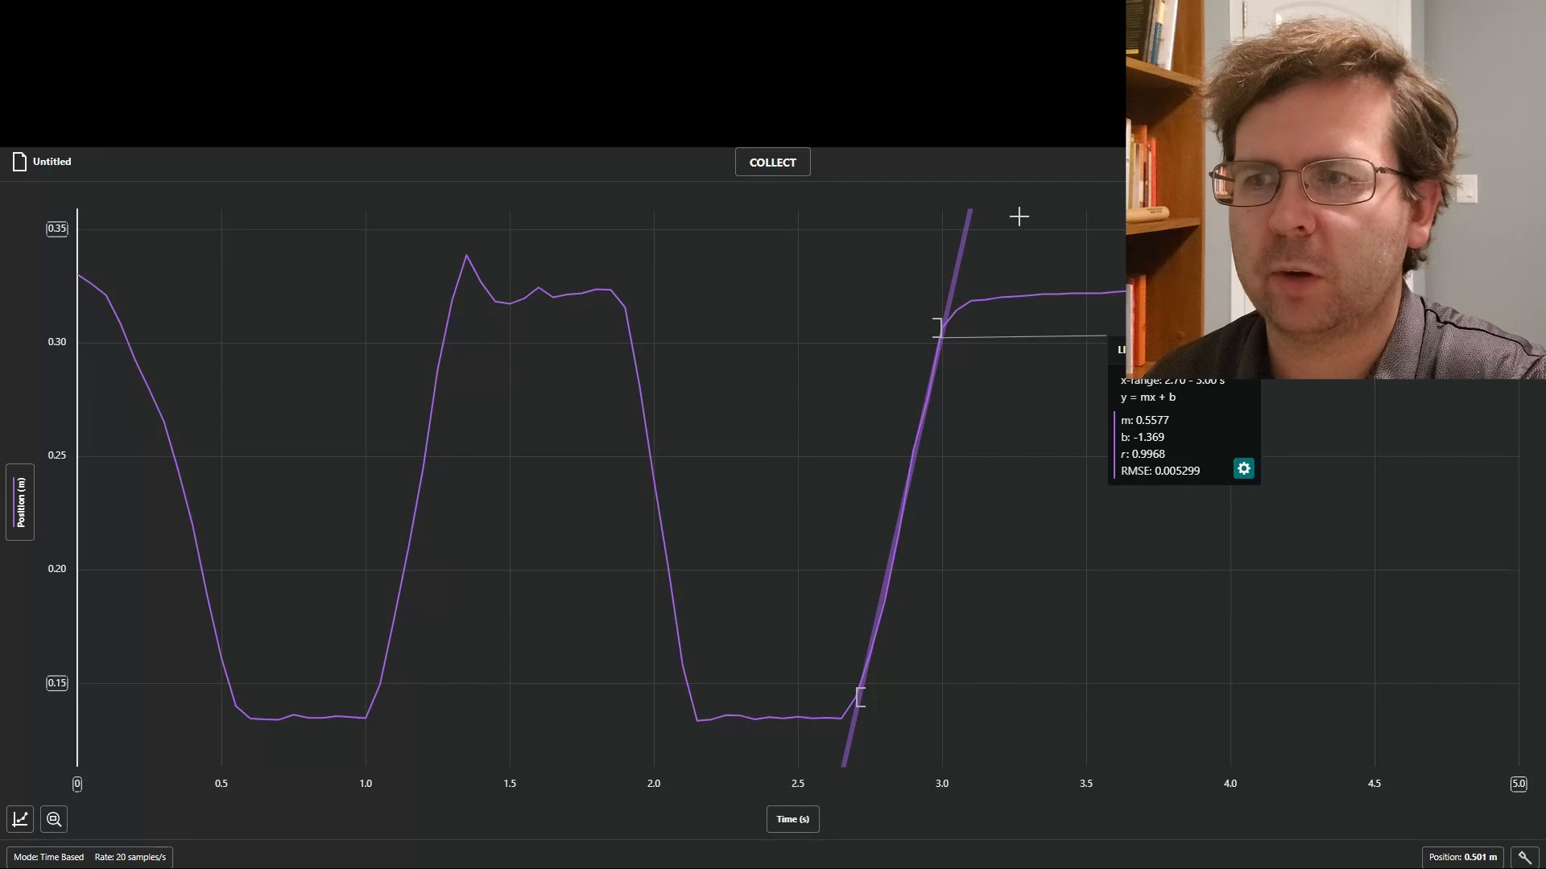
left_click_drag(1138, 419, 1171, 418)
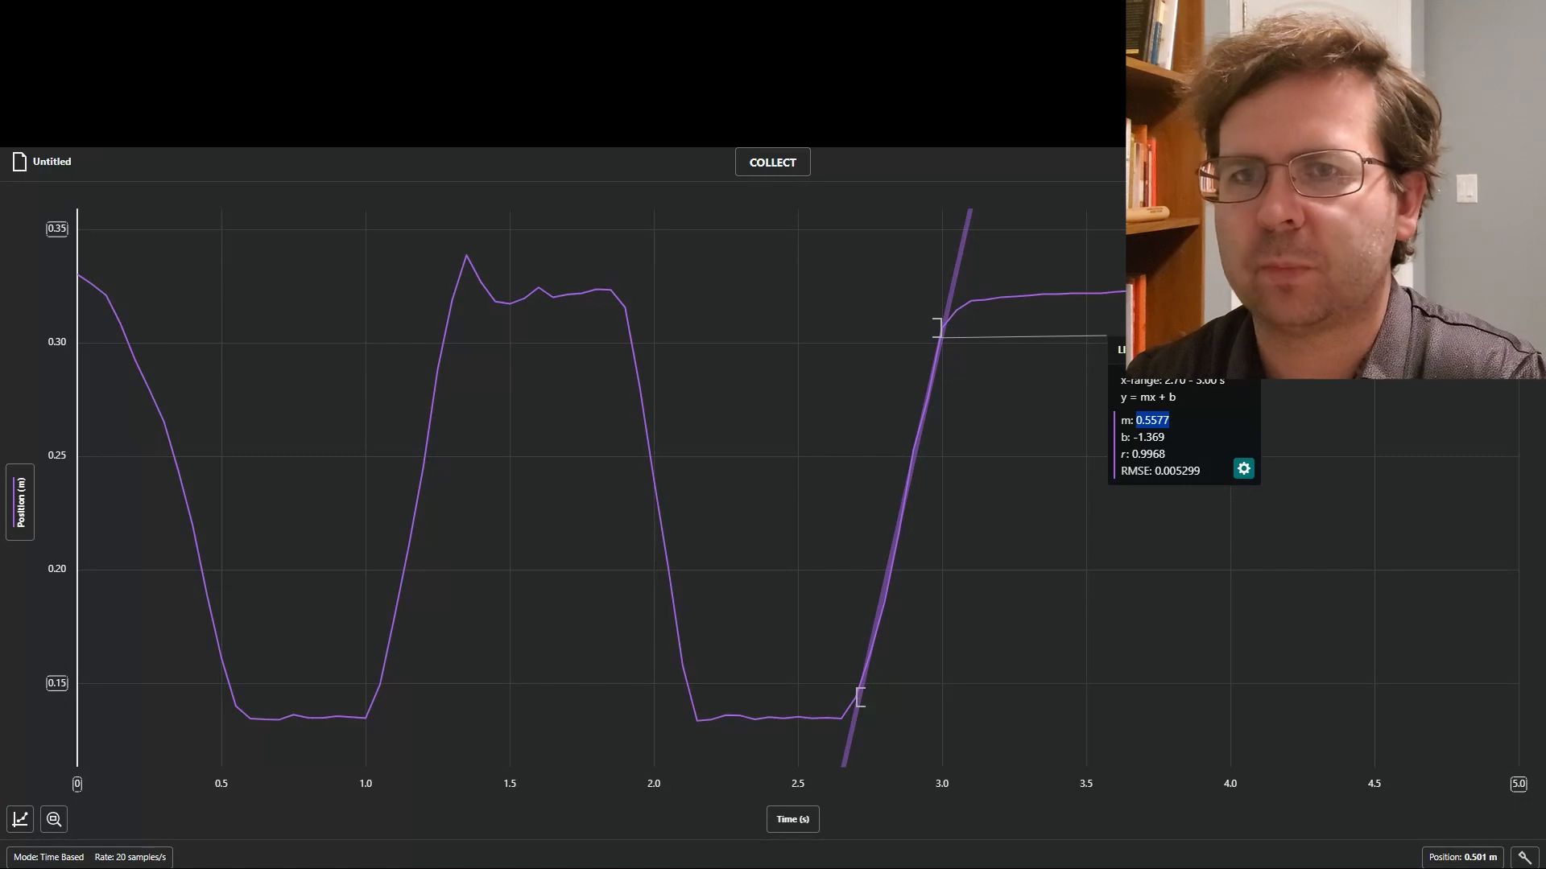
left_click(1244, 351)
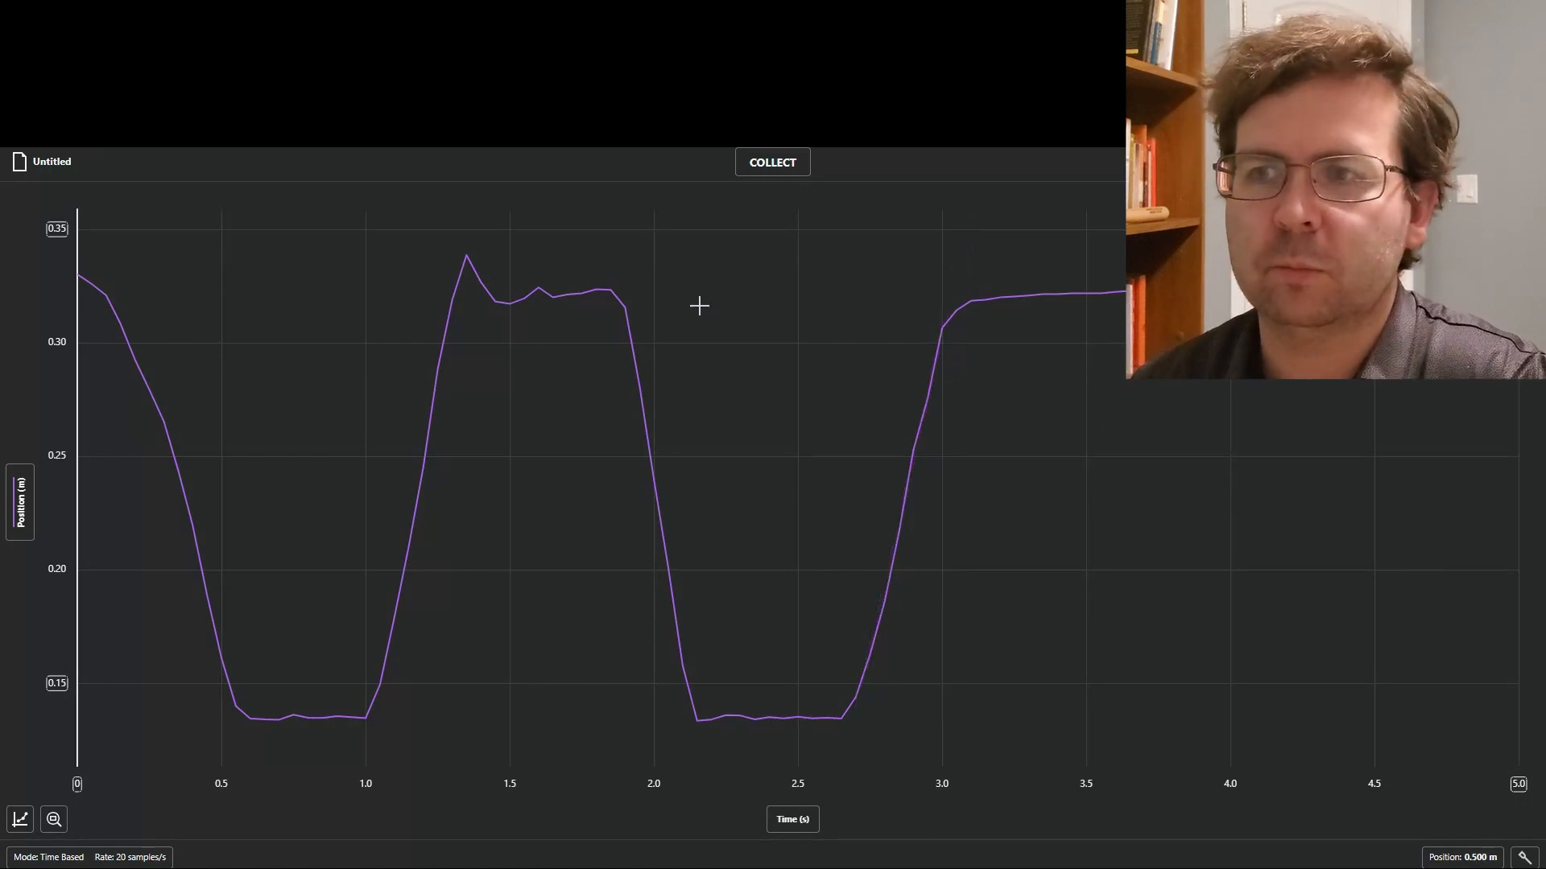
Try a linear curve fit on the wider 1.70 to 2.30 s interval around the second falling section.
left_click_drag(572, 276, 739, 413)
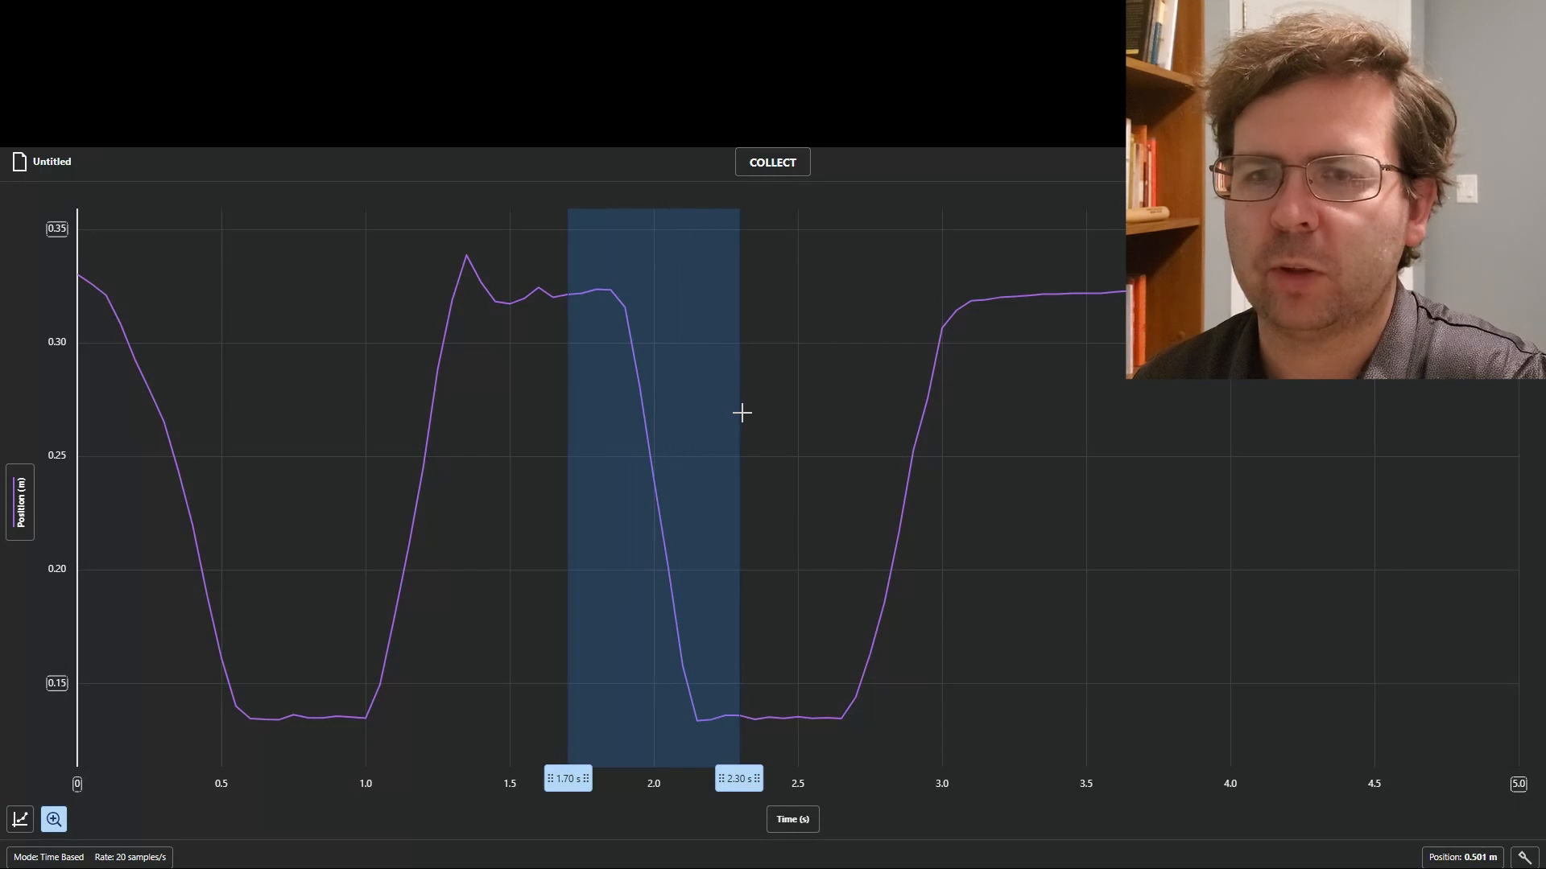
right_click(742, 413)
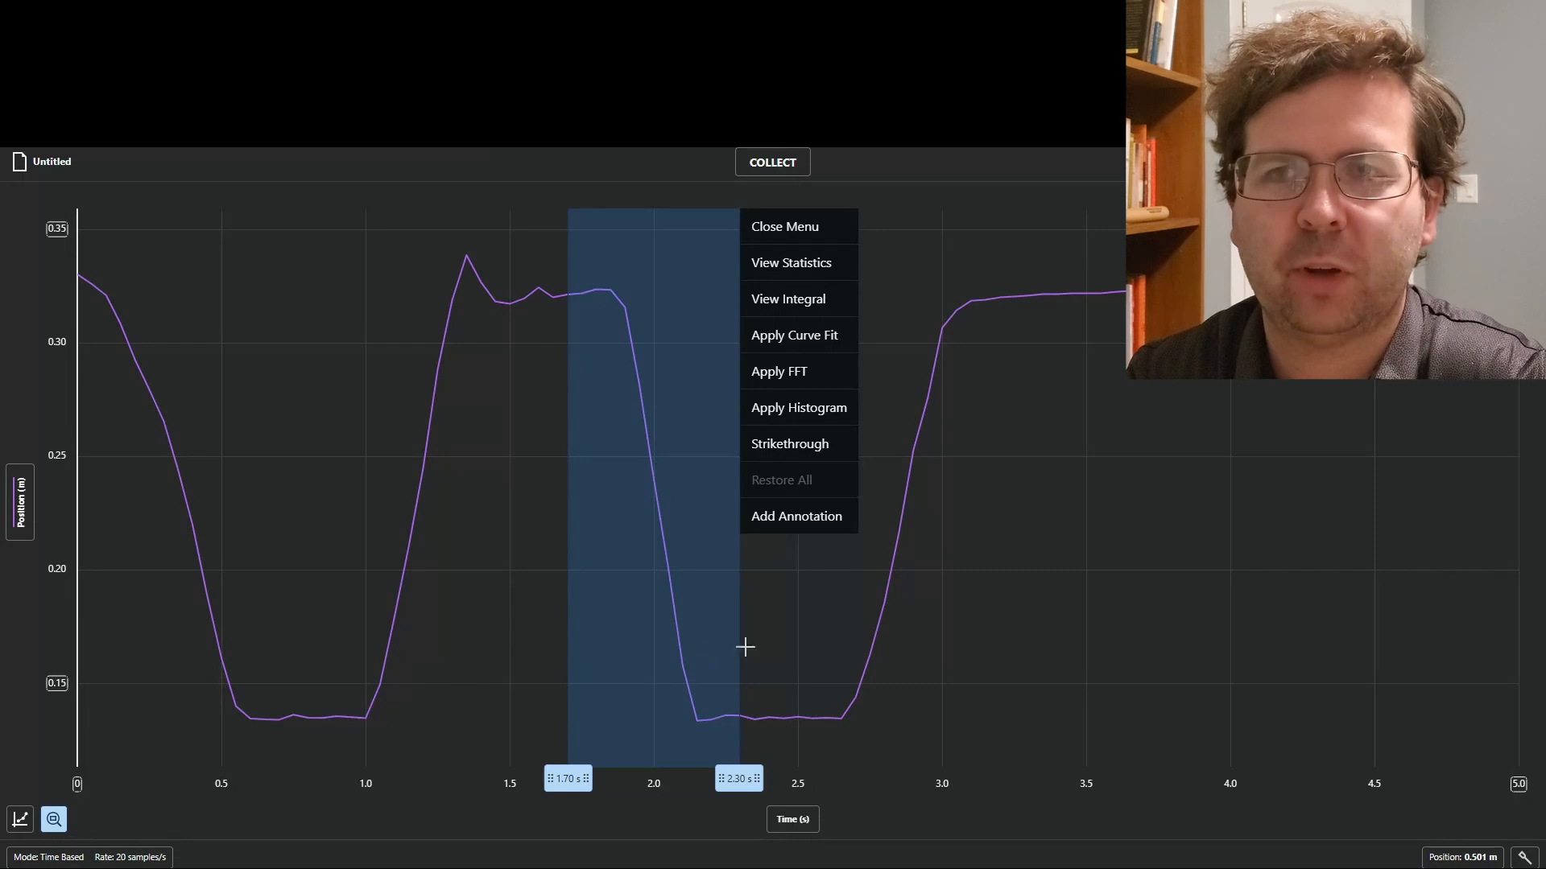
left_click(777, 335)
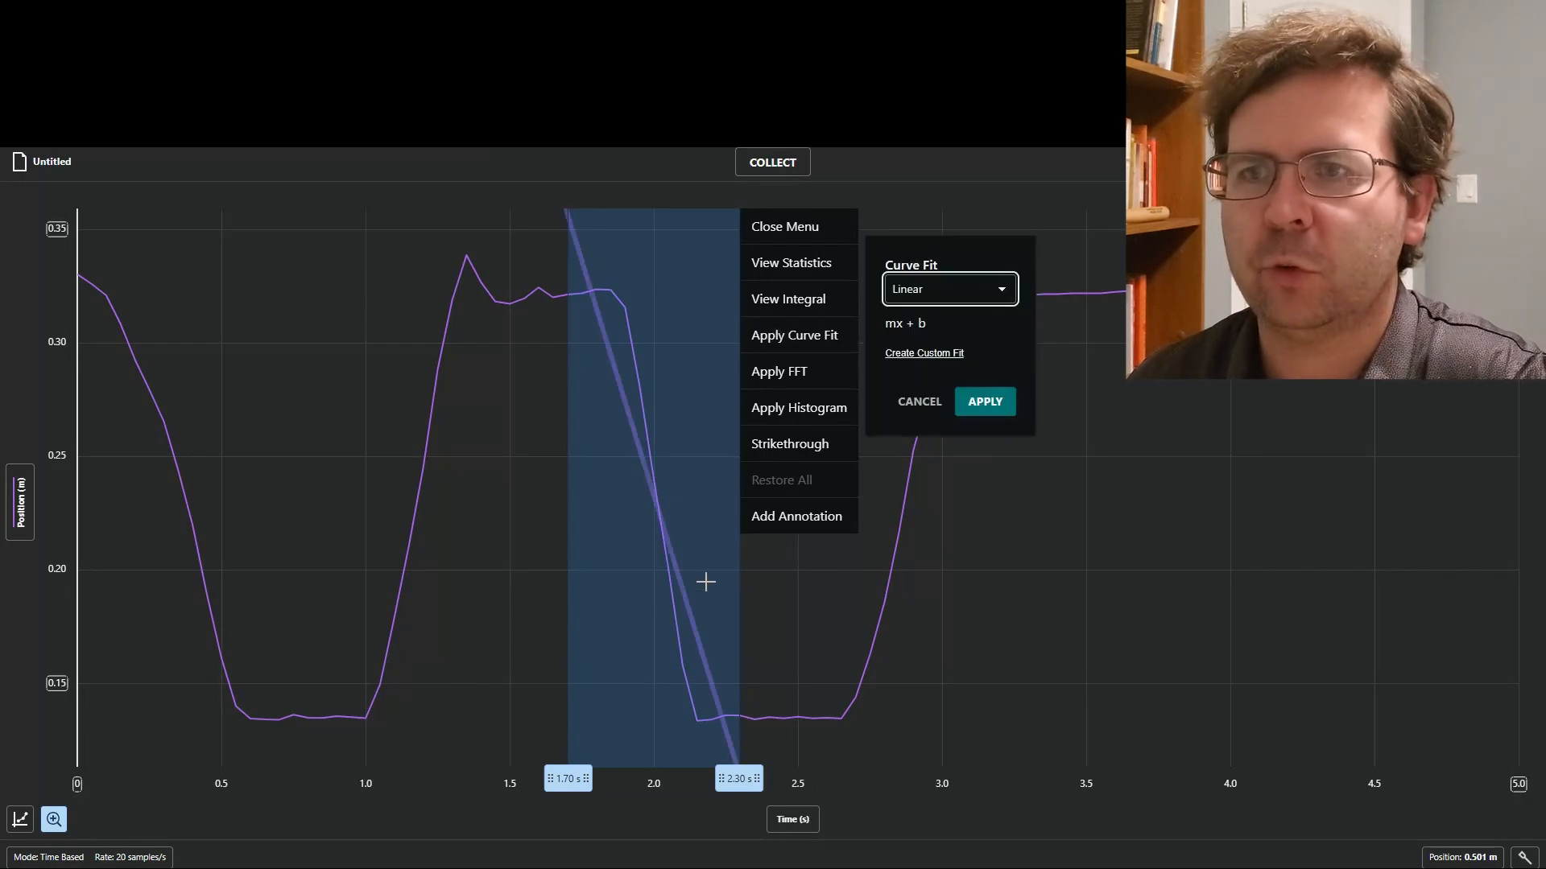
left_click(918, 401)
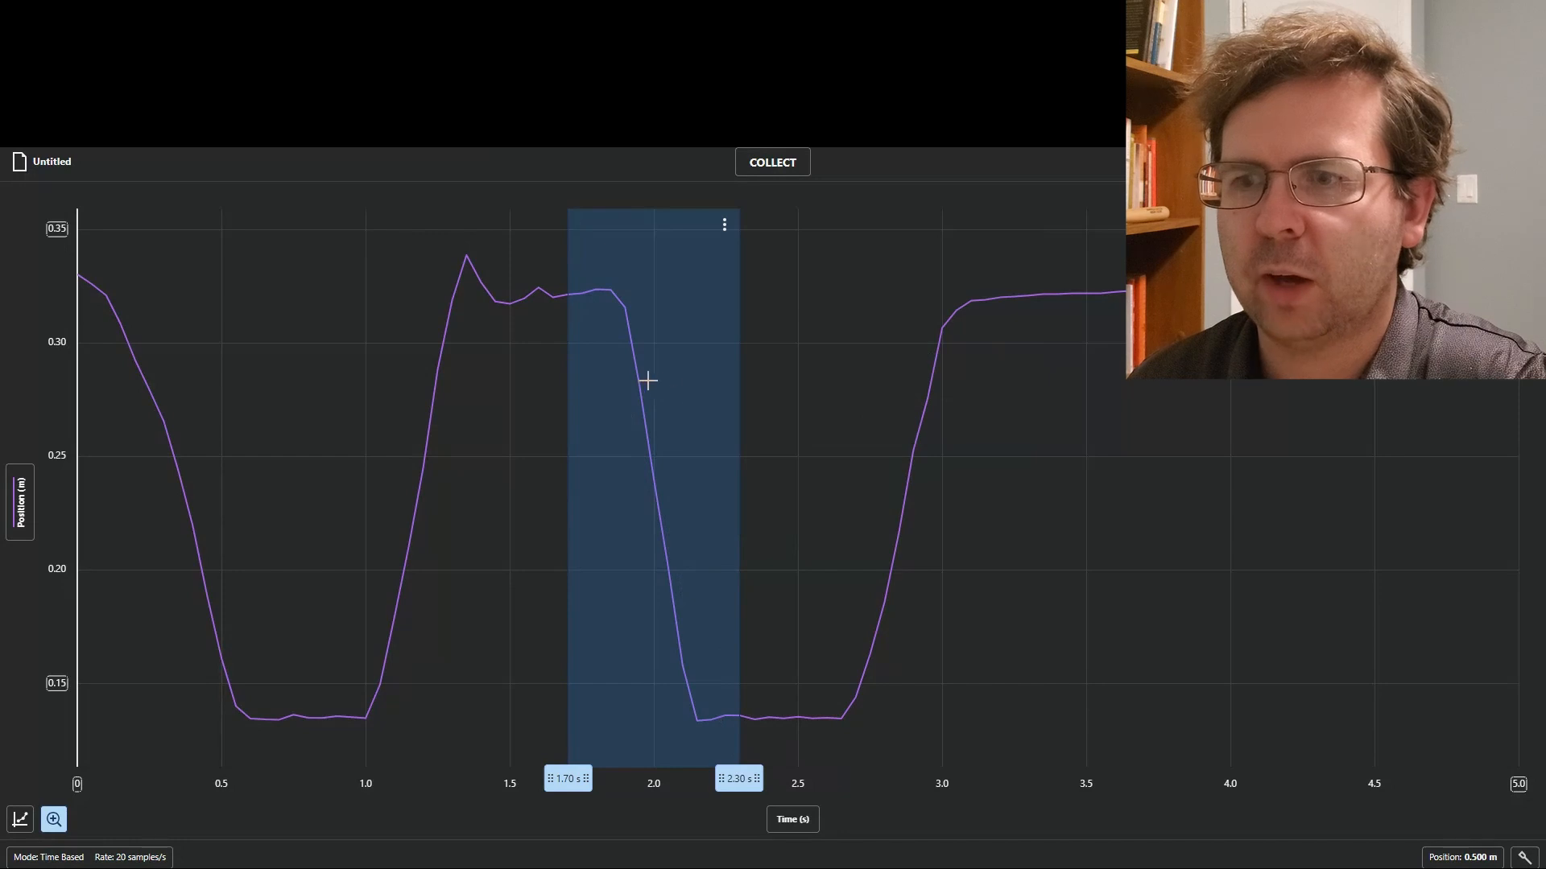
Examine individual position readings along the second falling and last rising sections, including 1.95, 3.00 and 2.85 s, and remove the marker.
left_click(636, 351)
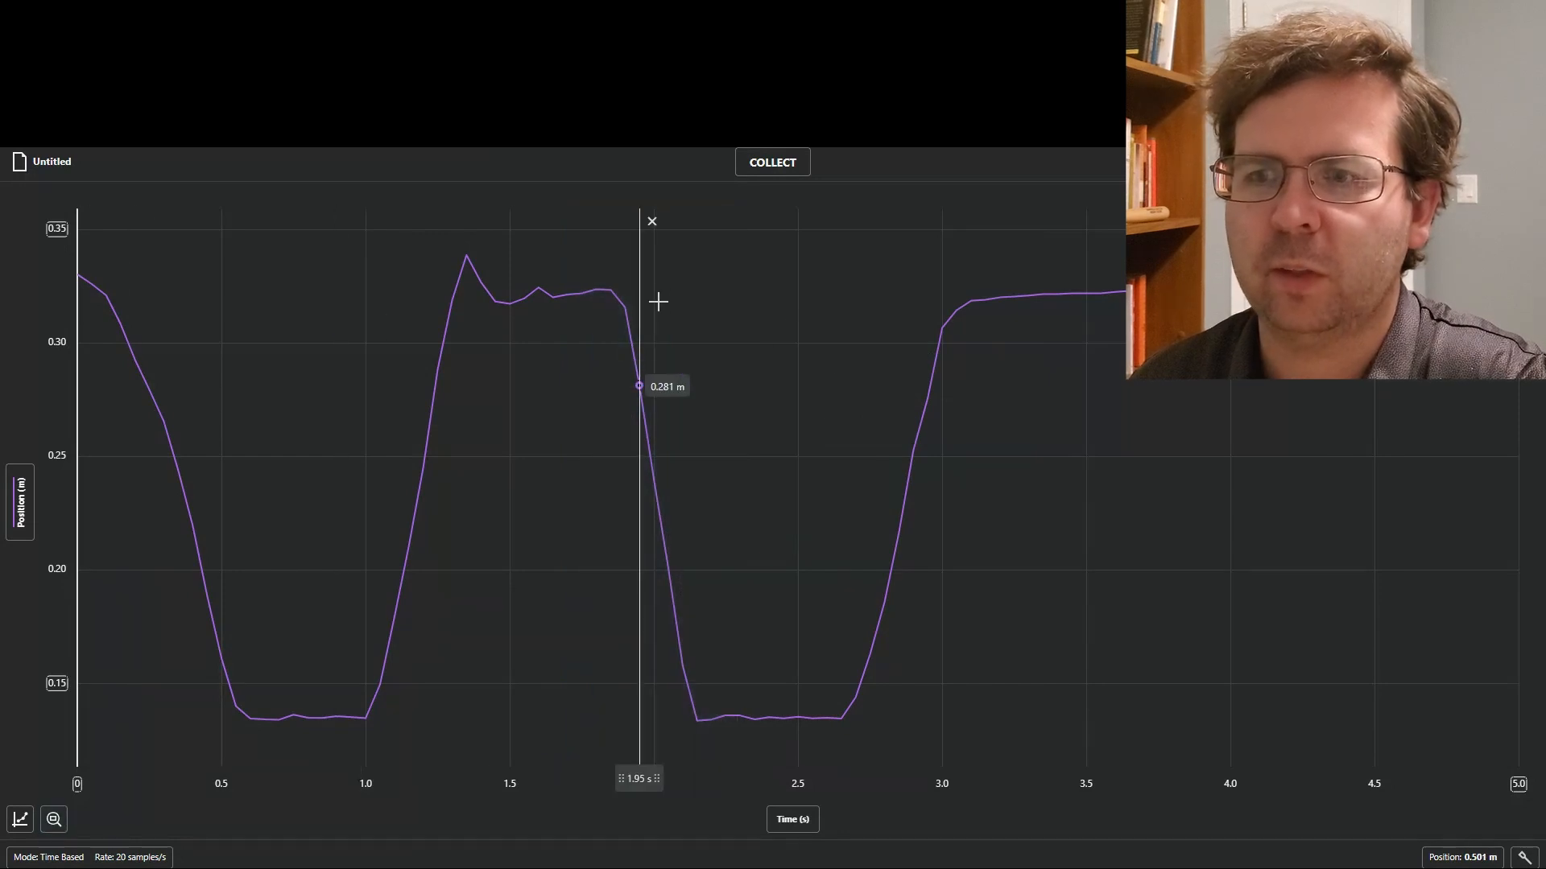
left_click_drag(628, 331, 641, 378)
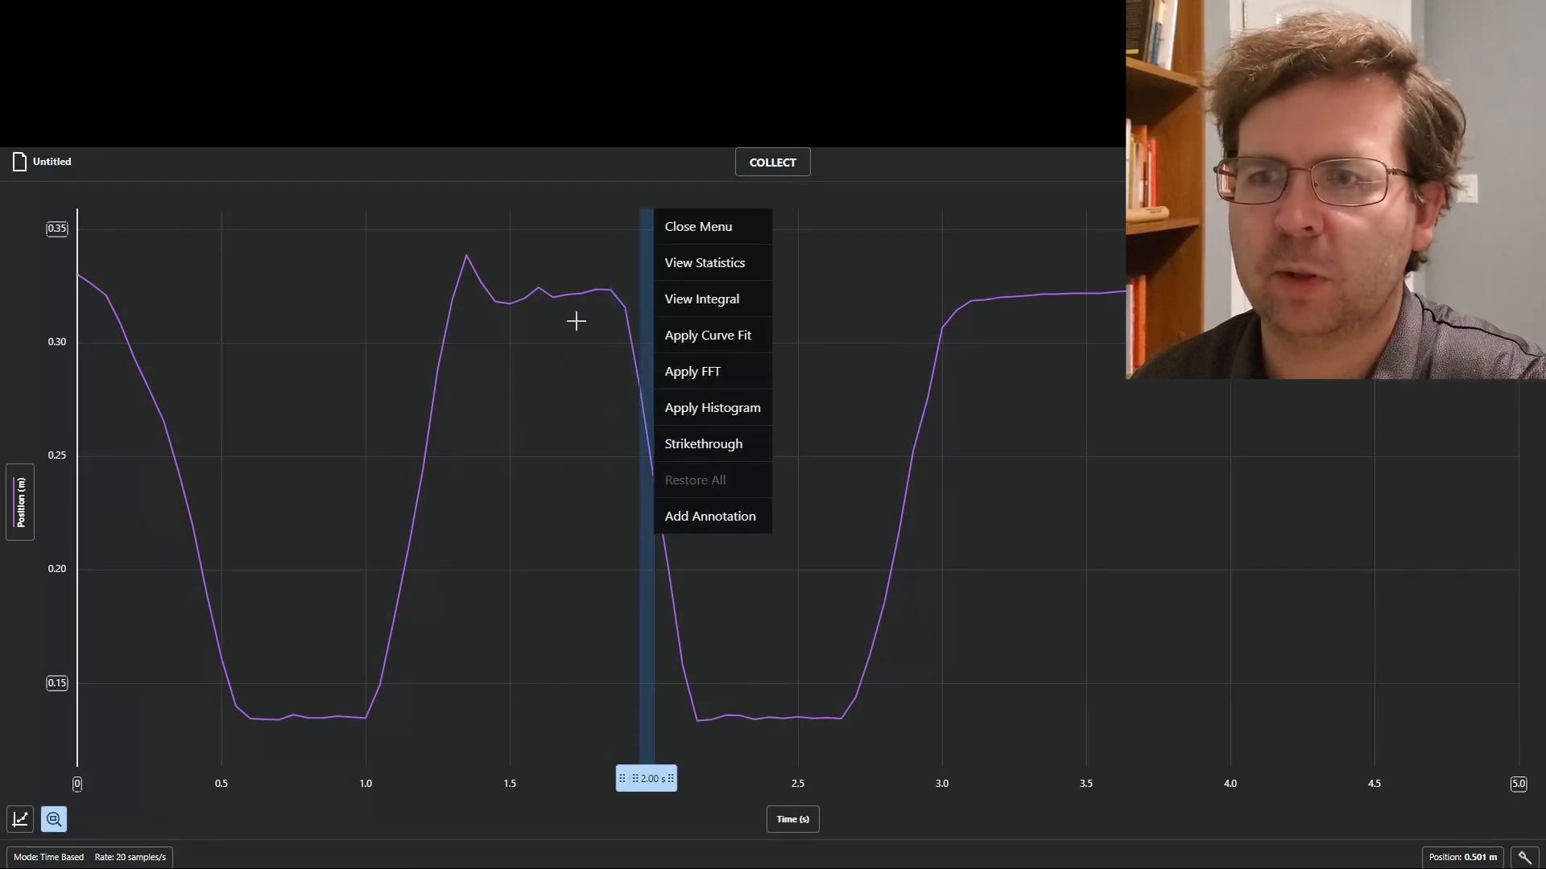
left_click(973, 440)
left_click(951, 443)
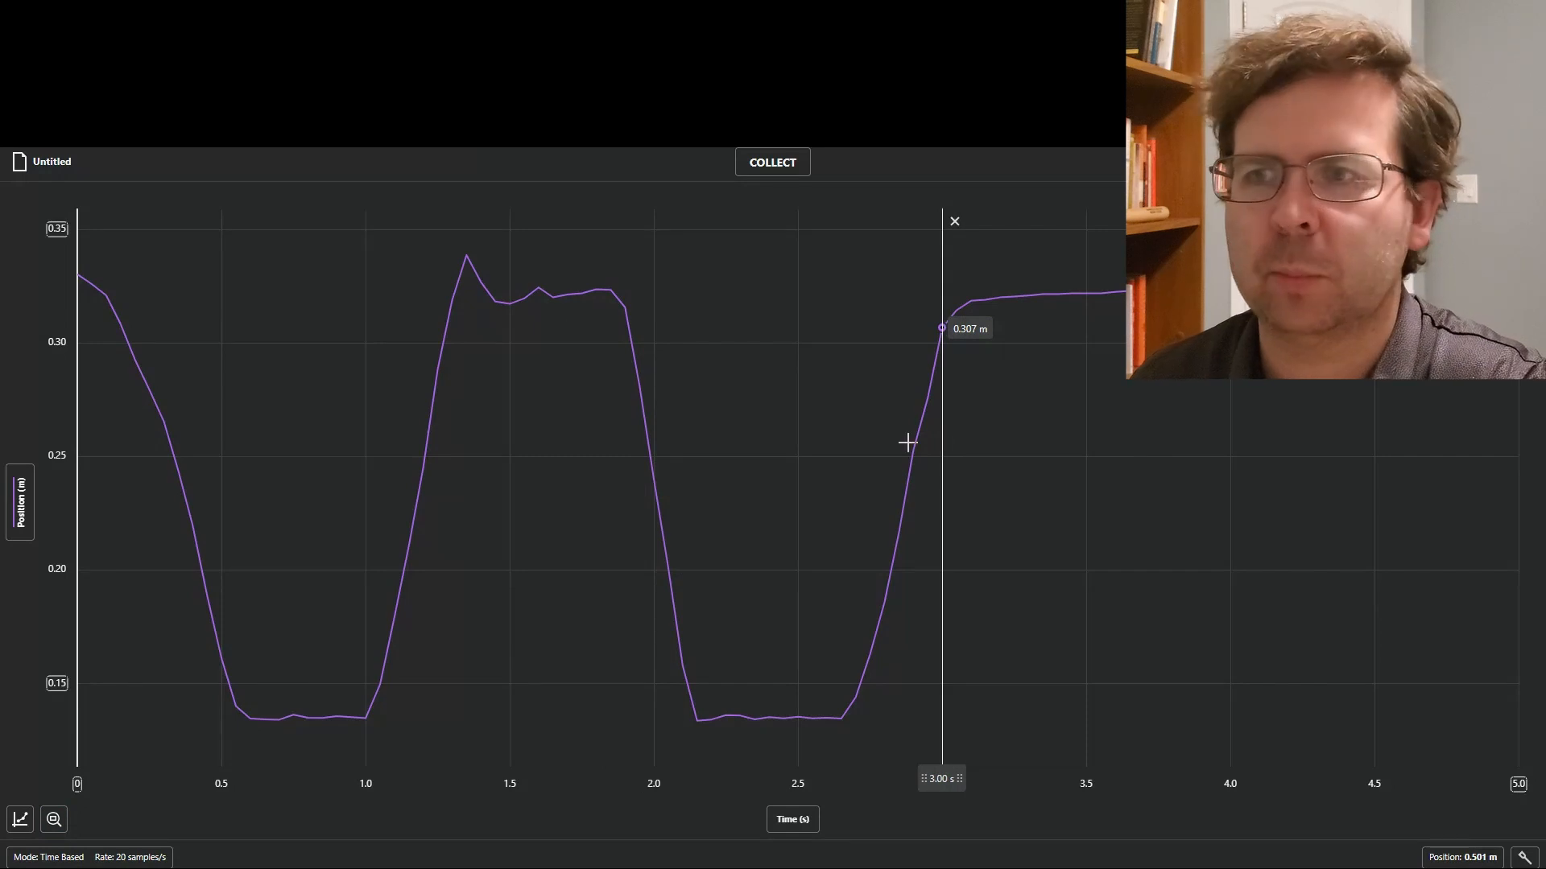
left_click(907, 442)
left_click(989, 550)
left_click(904, 525)
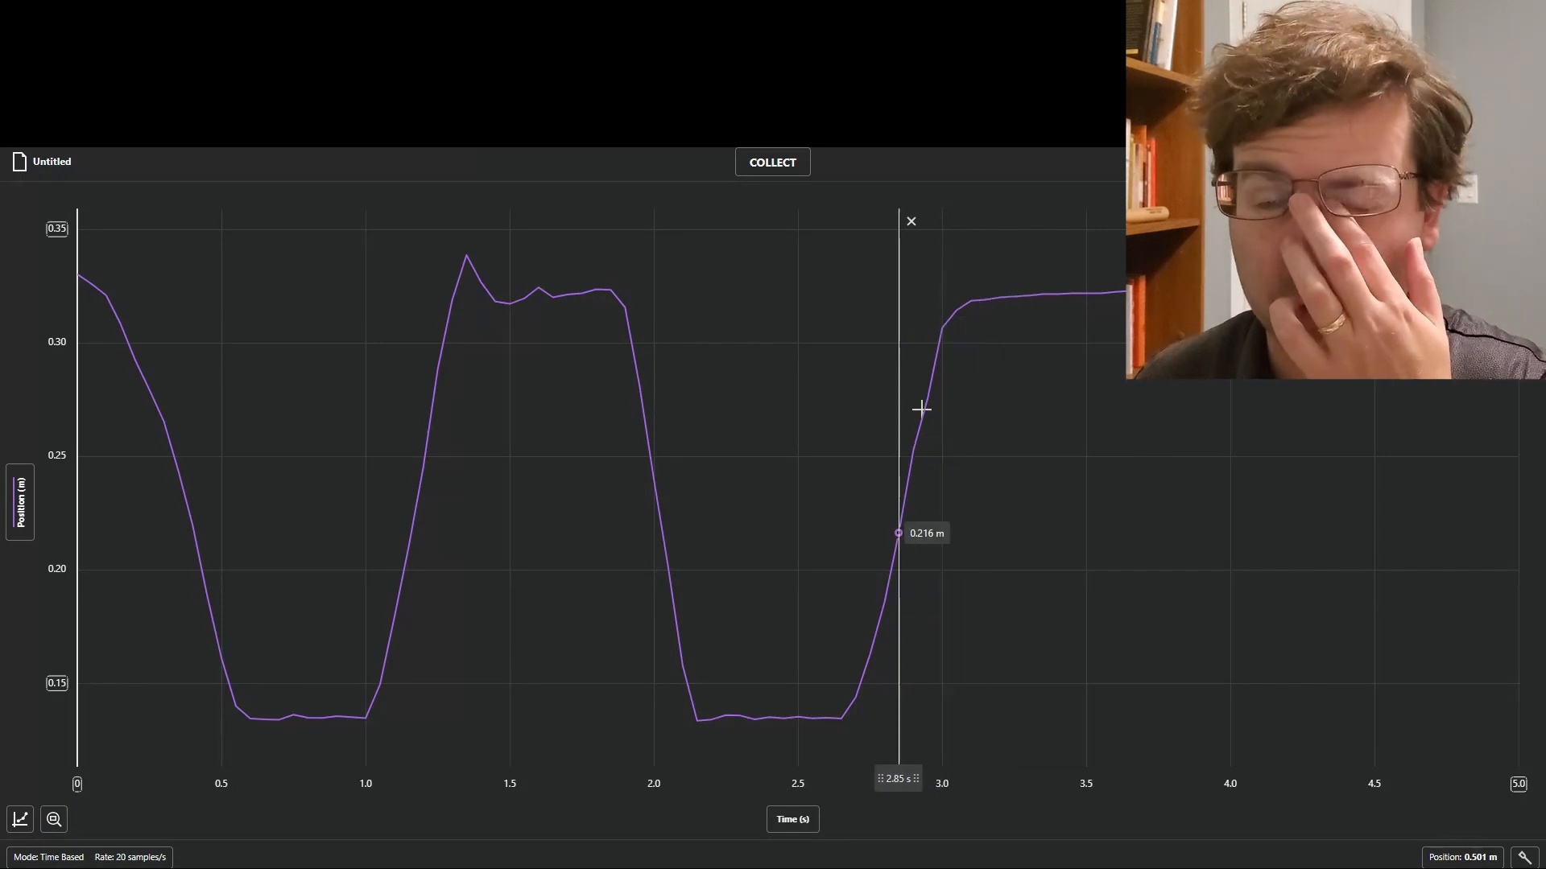
left_click(912, 223)
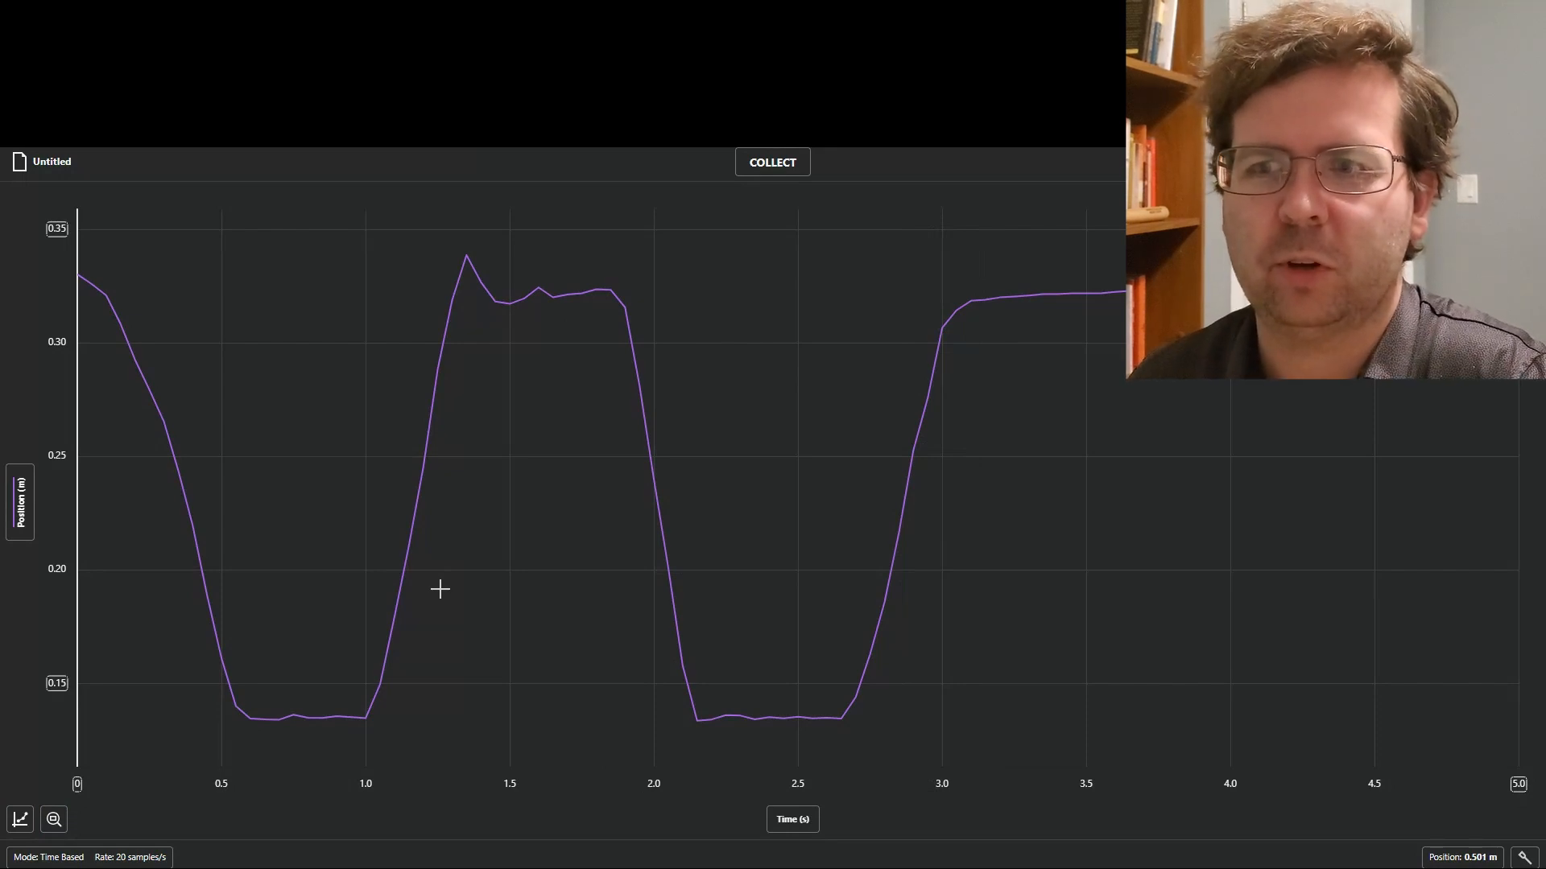
Set the data collection rate to 40 samples/s, keeping the time-based mode and 5 s duration.
left_click(132, 859)
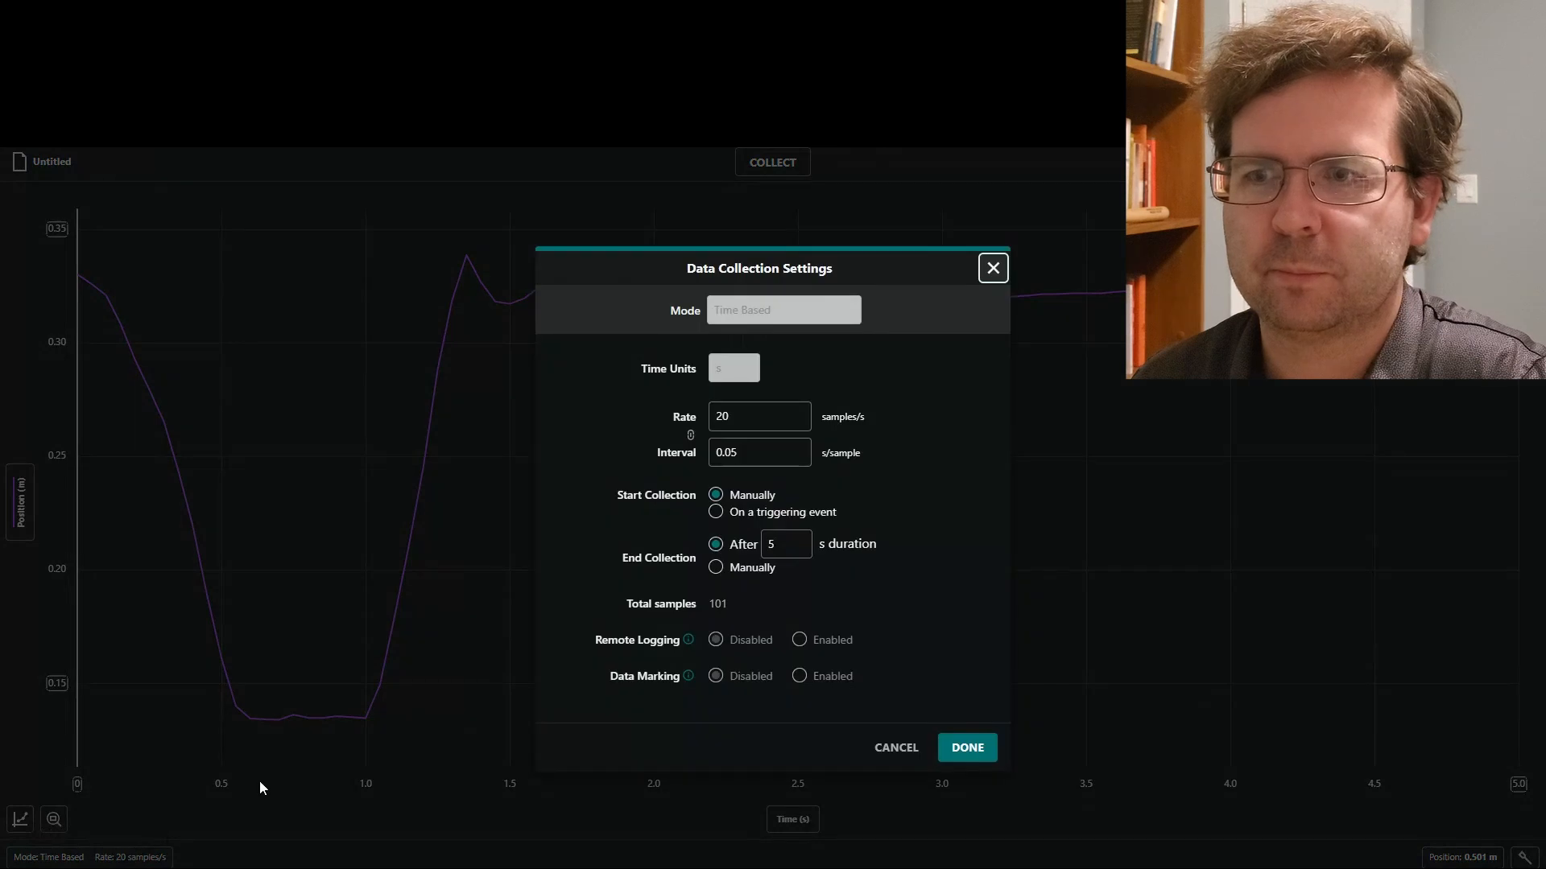
left_click(763, 420)
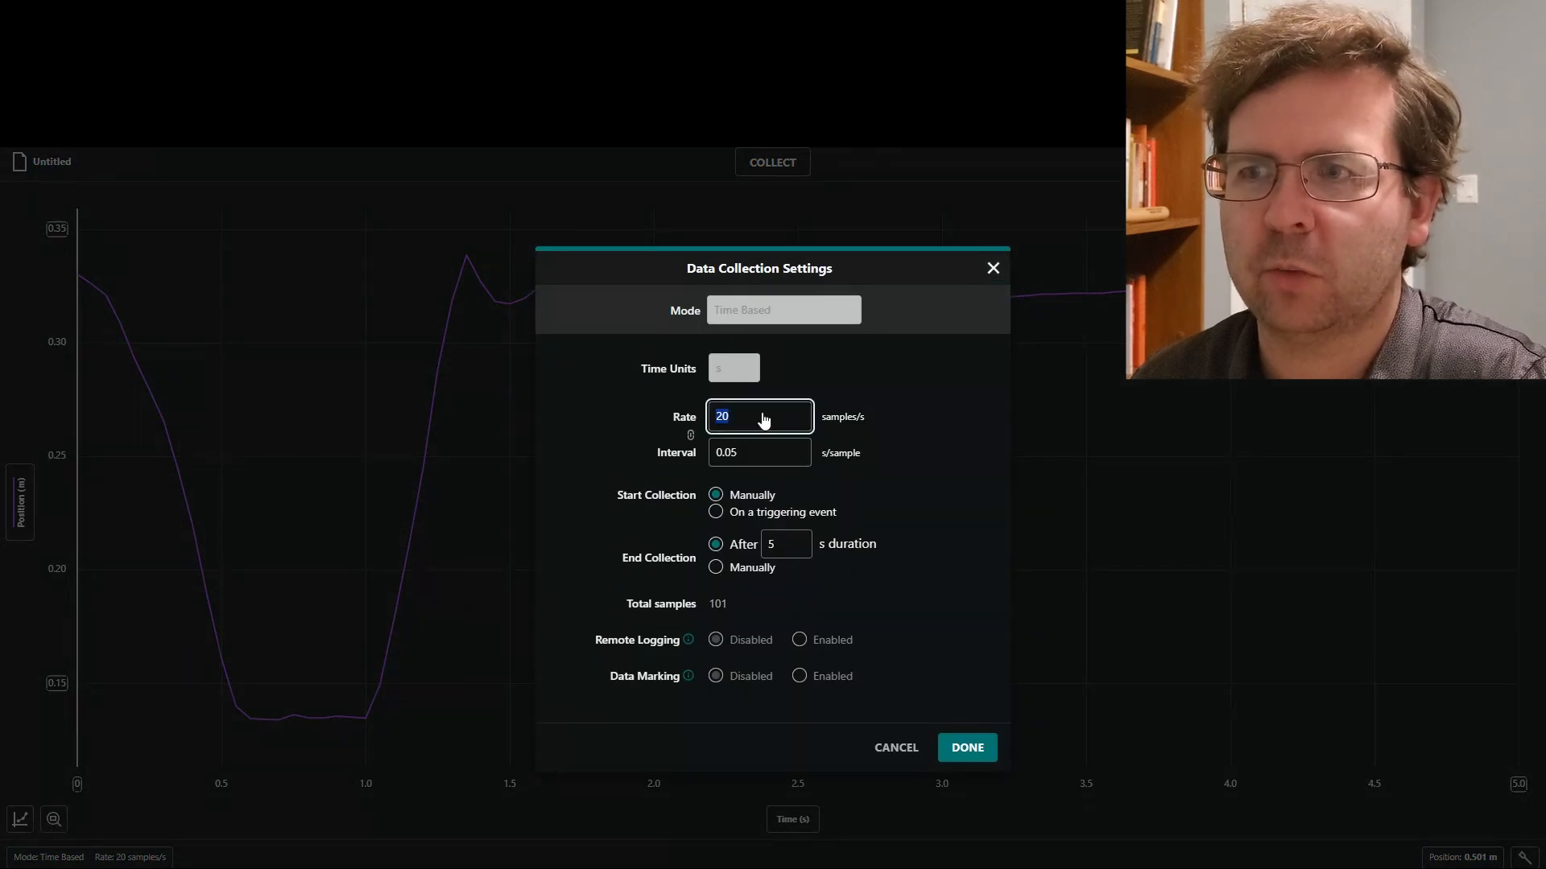
type("40")
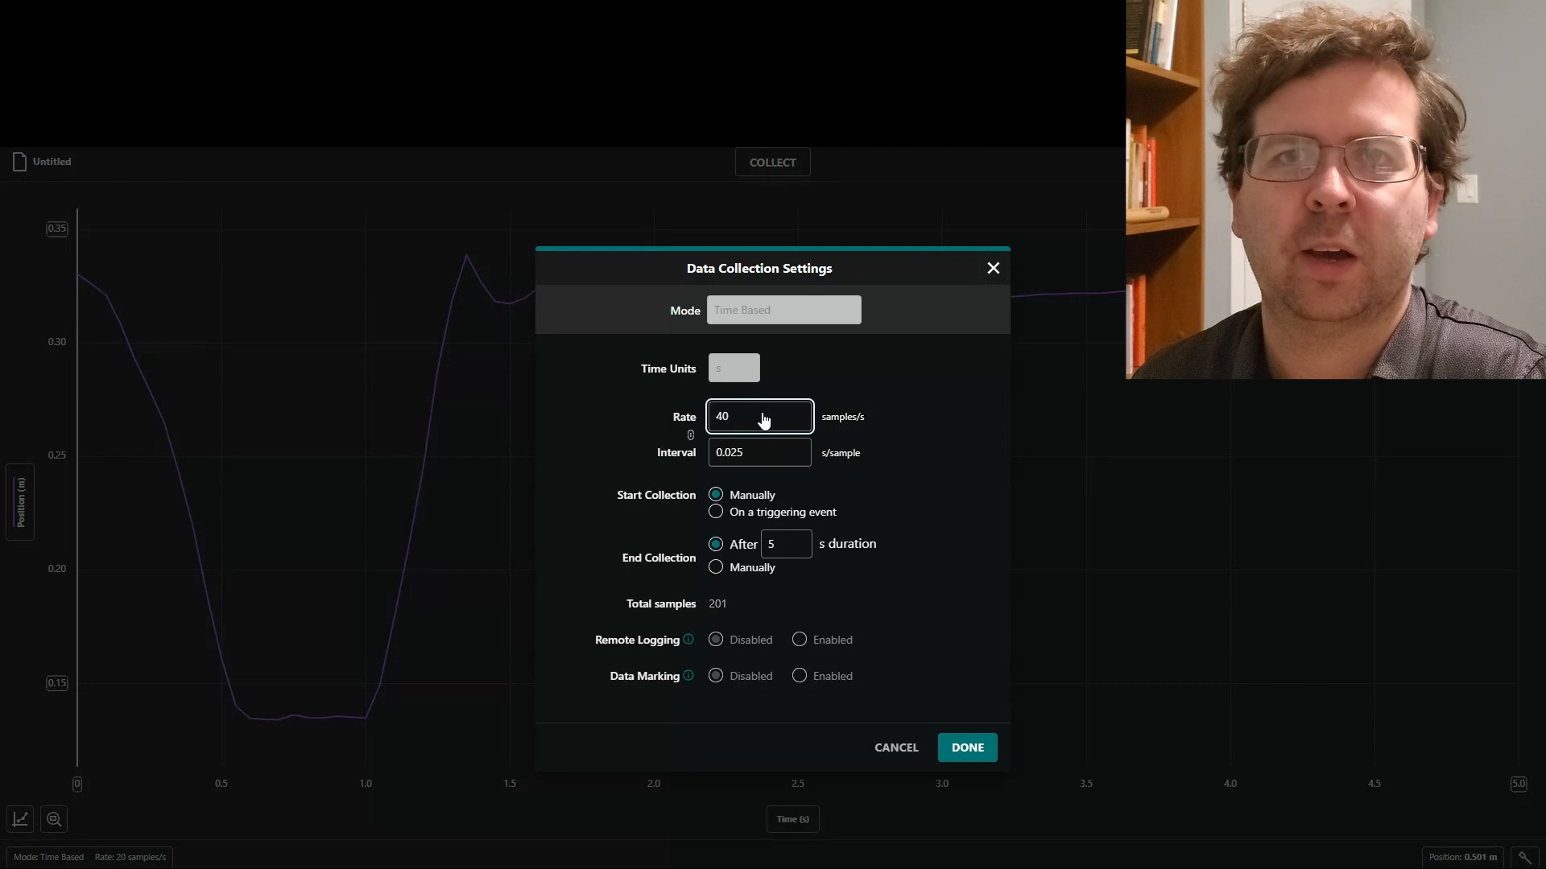
left_click(966, 748)
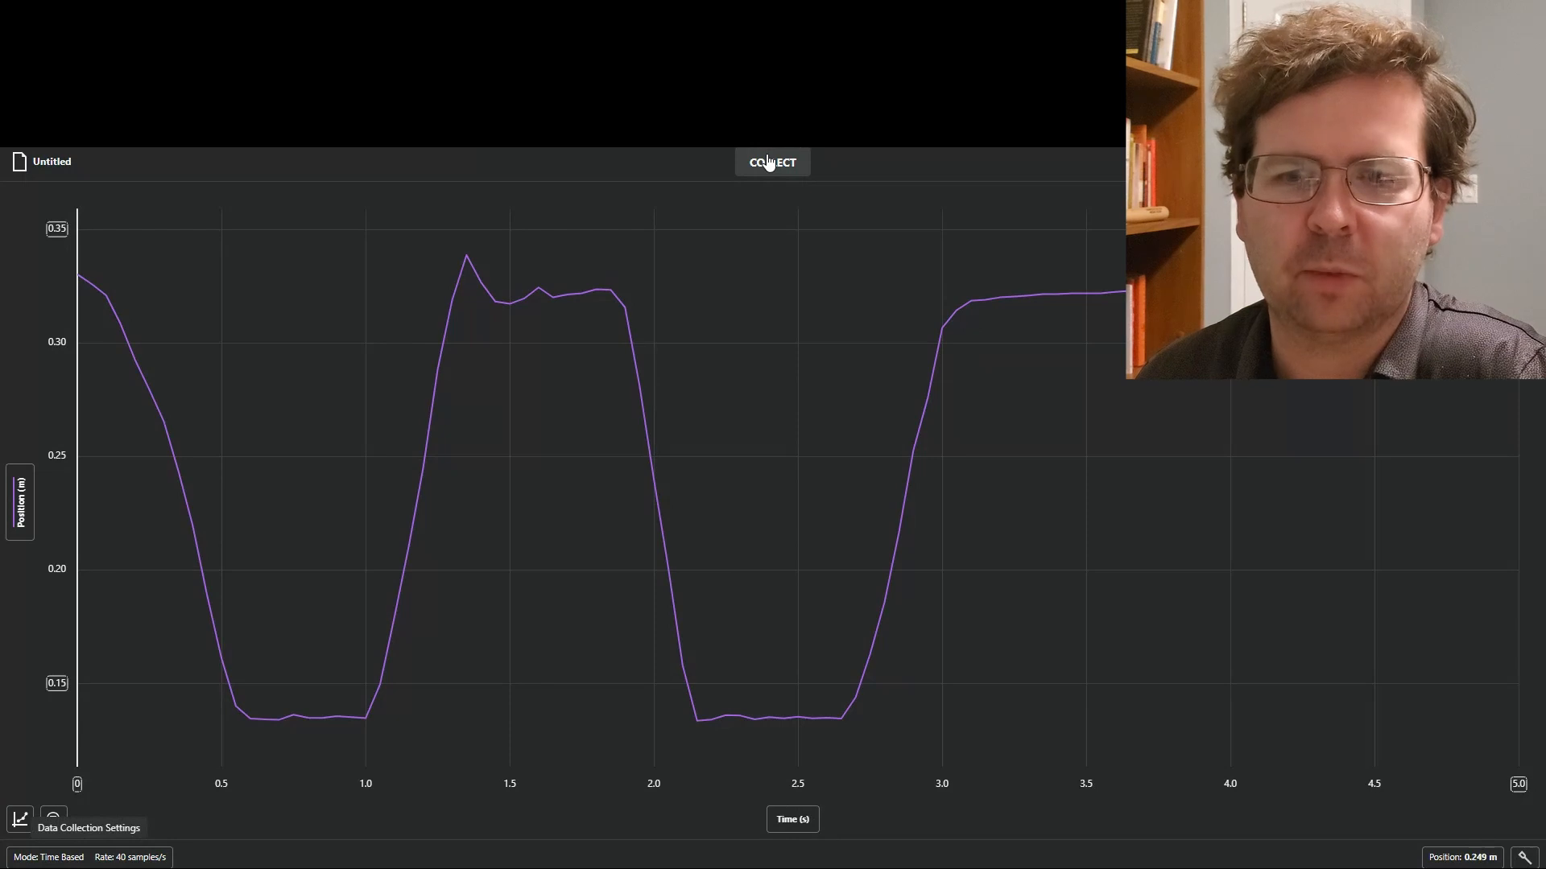
key("space")
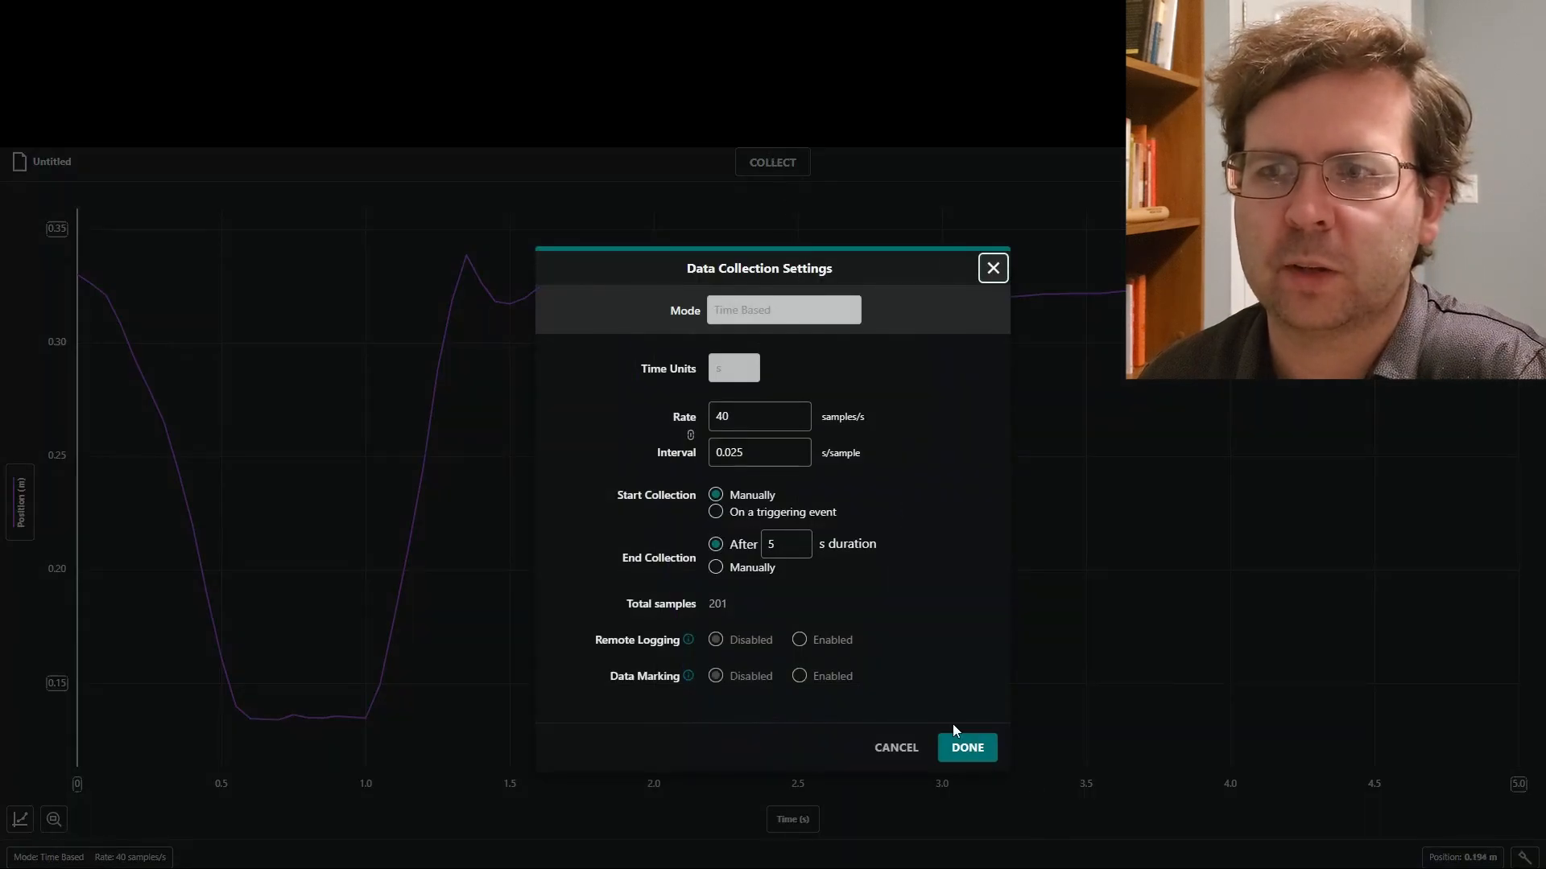
left_click(959, 744)
Record new position-time runs with the motion detector at 40 samples/s, starting three collections in succession.
left_click(776, 162)
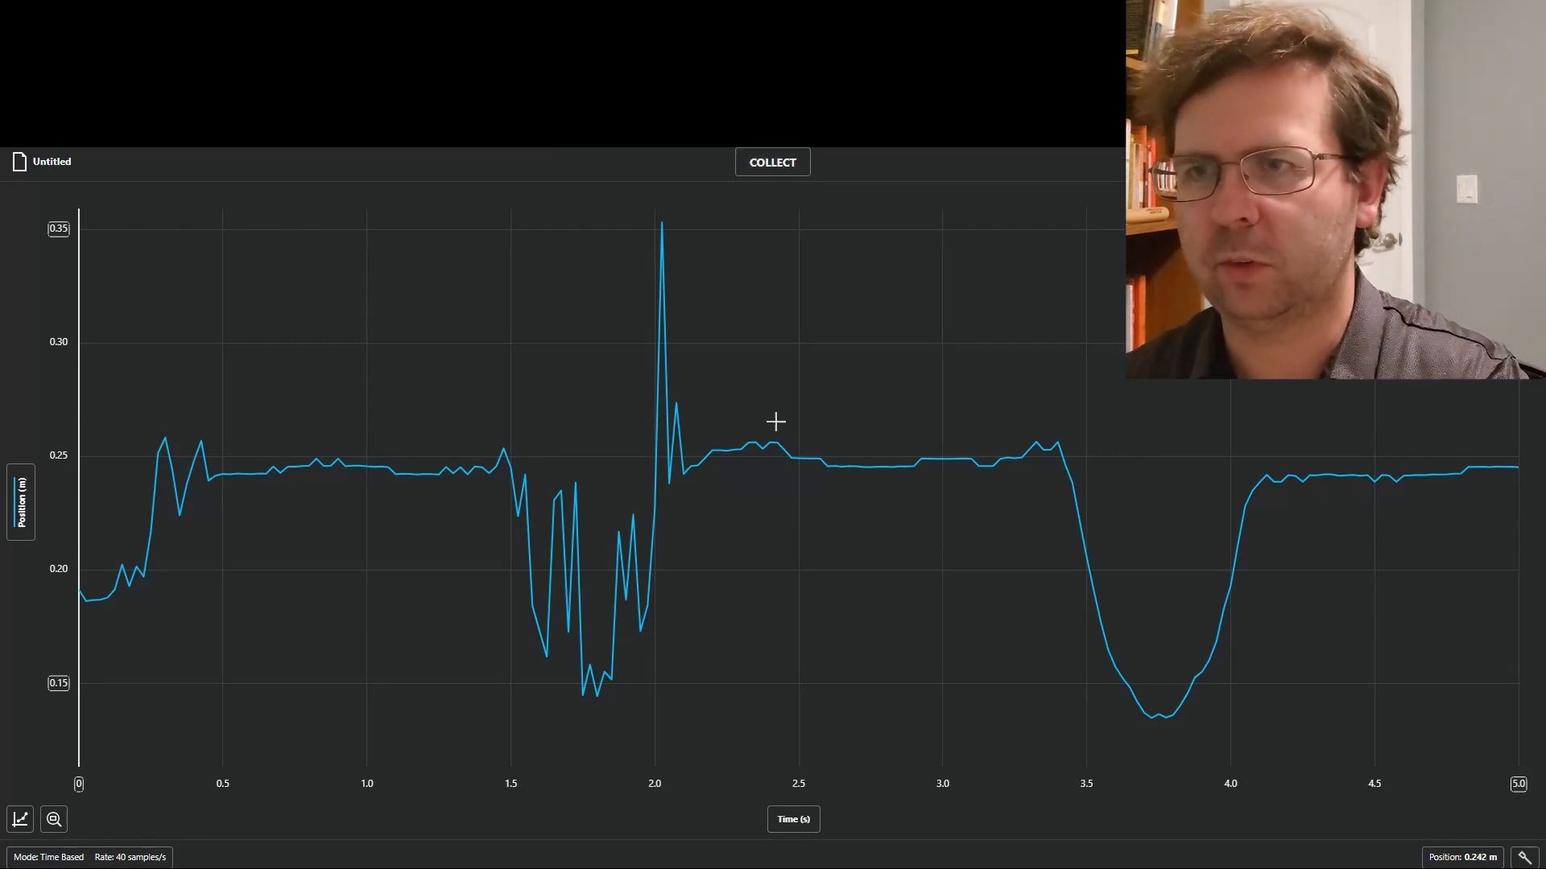
left_click(777, 164)
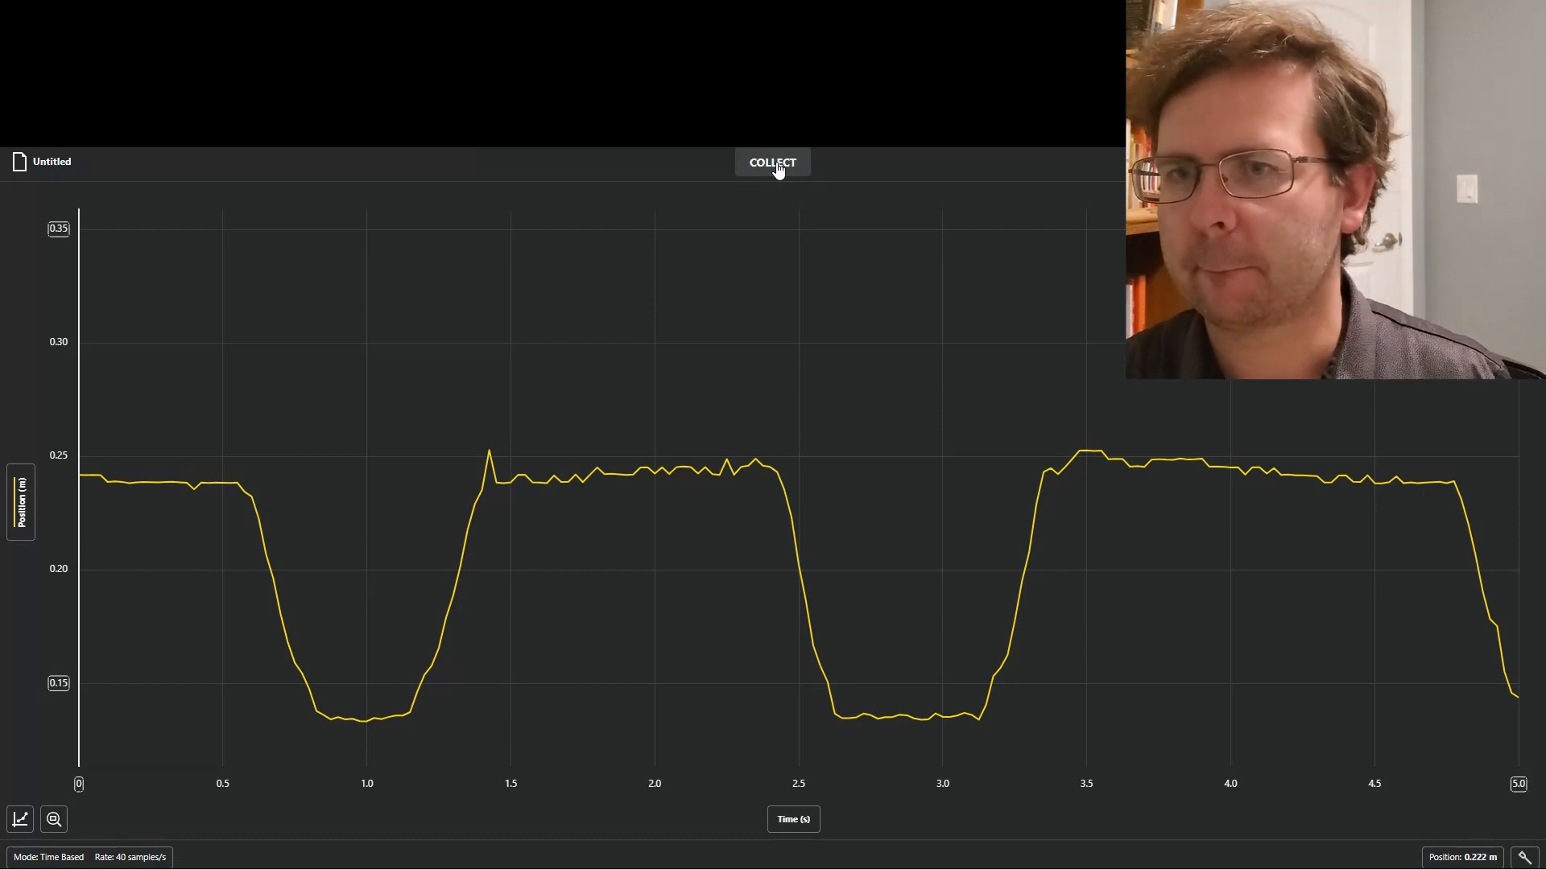
left_click(778, 169)
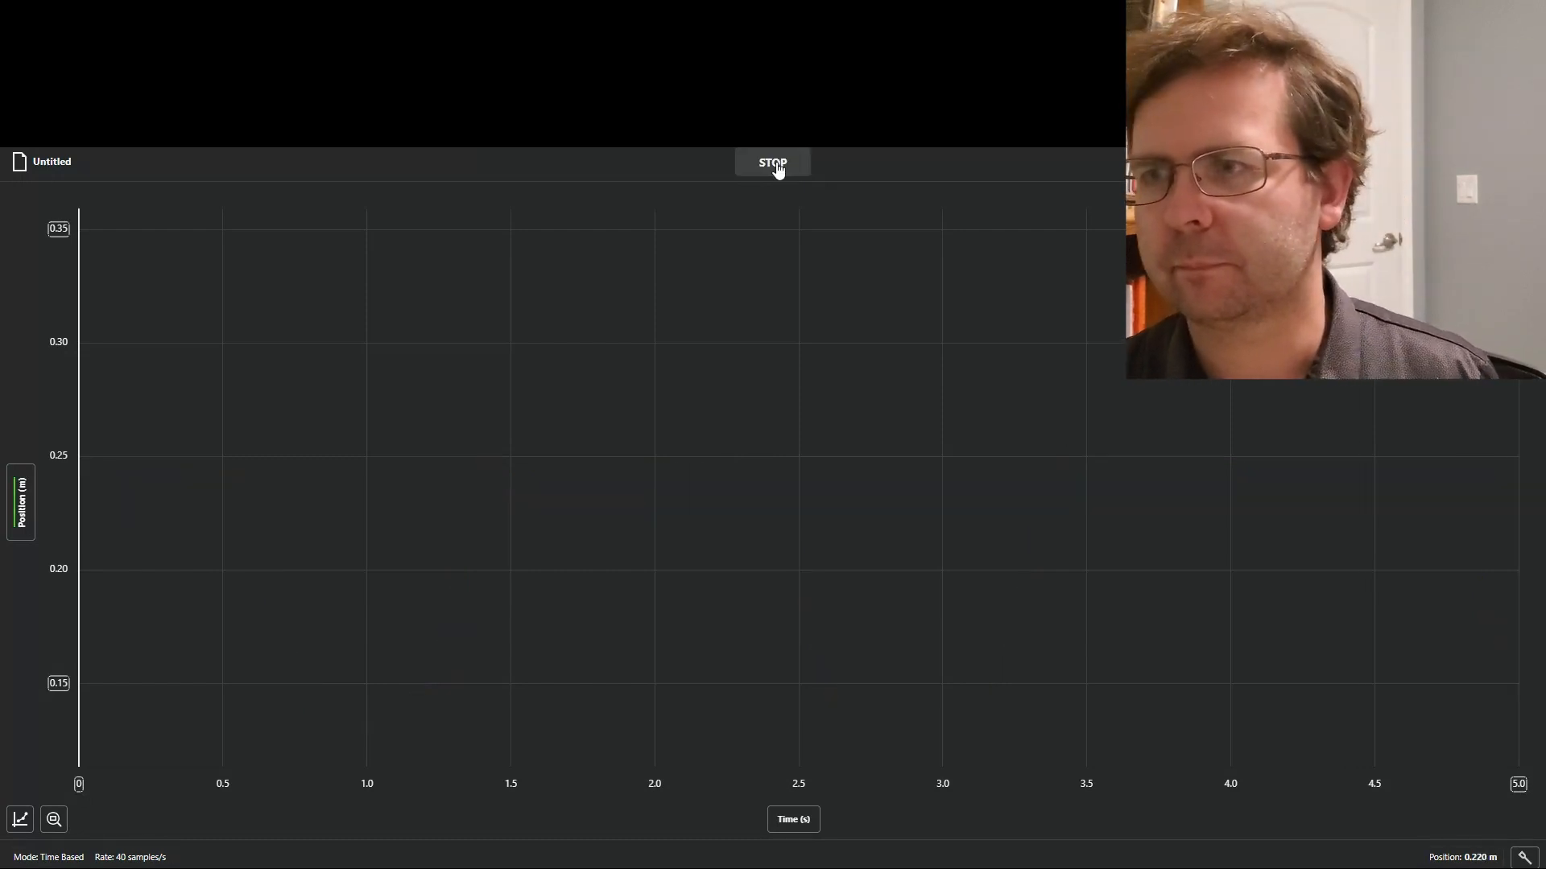